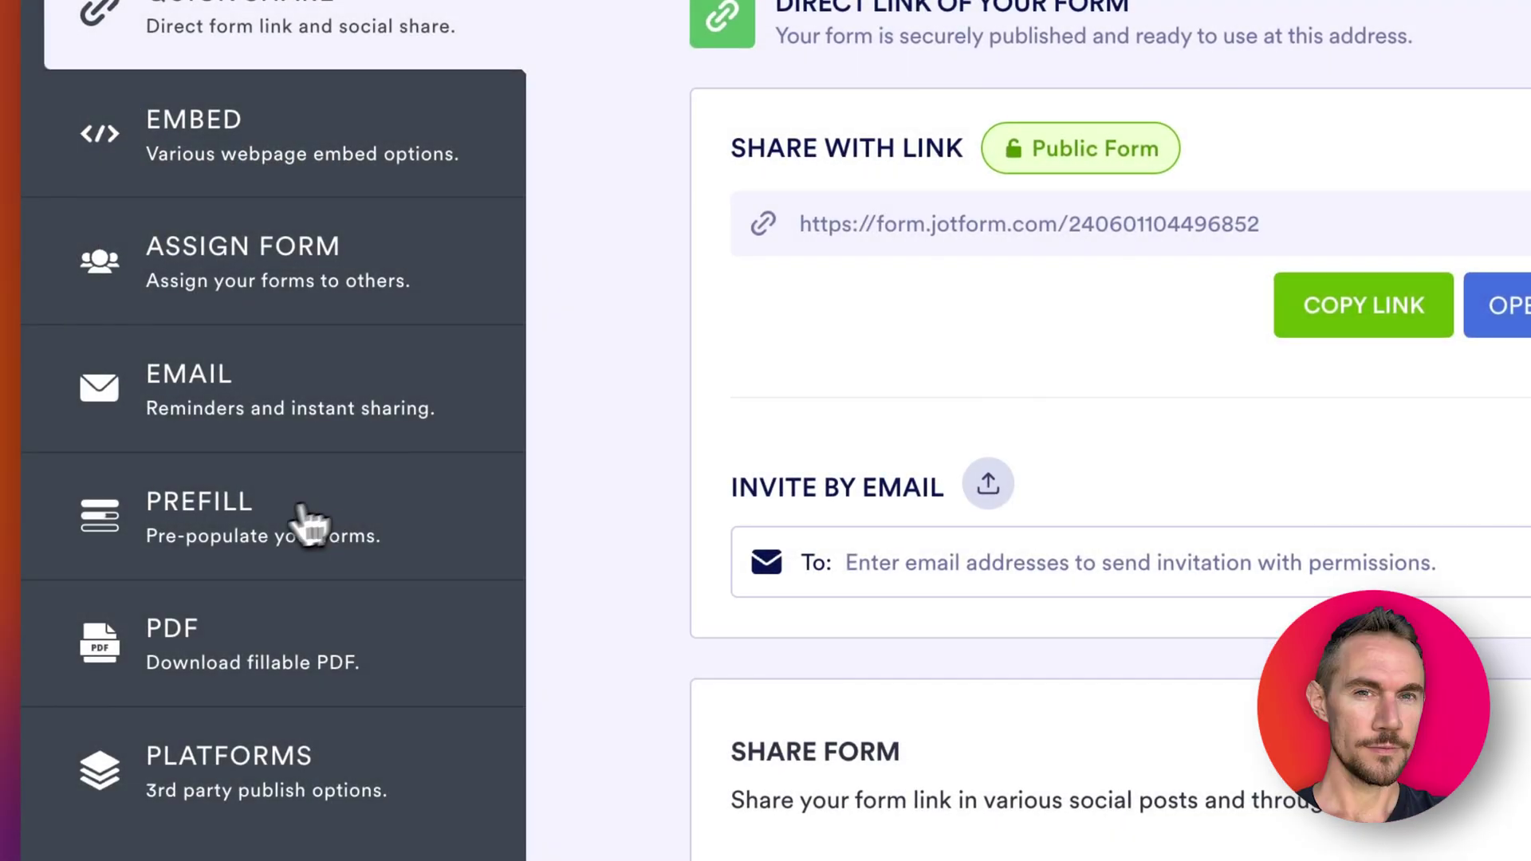
# - Browse the Contact Form's Prefill options, return to the editor, then go to My Forms
pyautogui.click(275, 523)
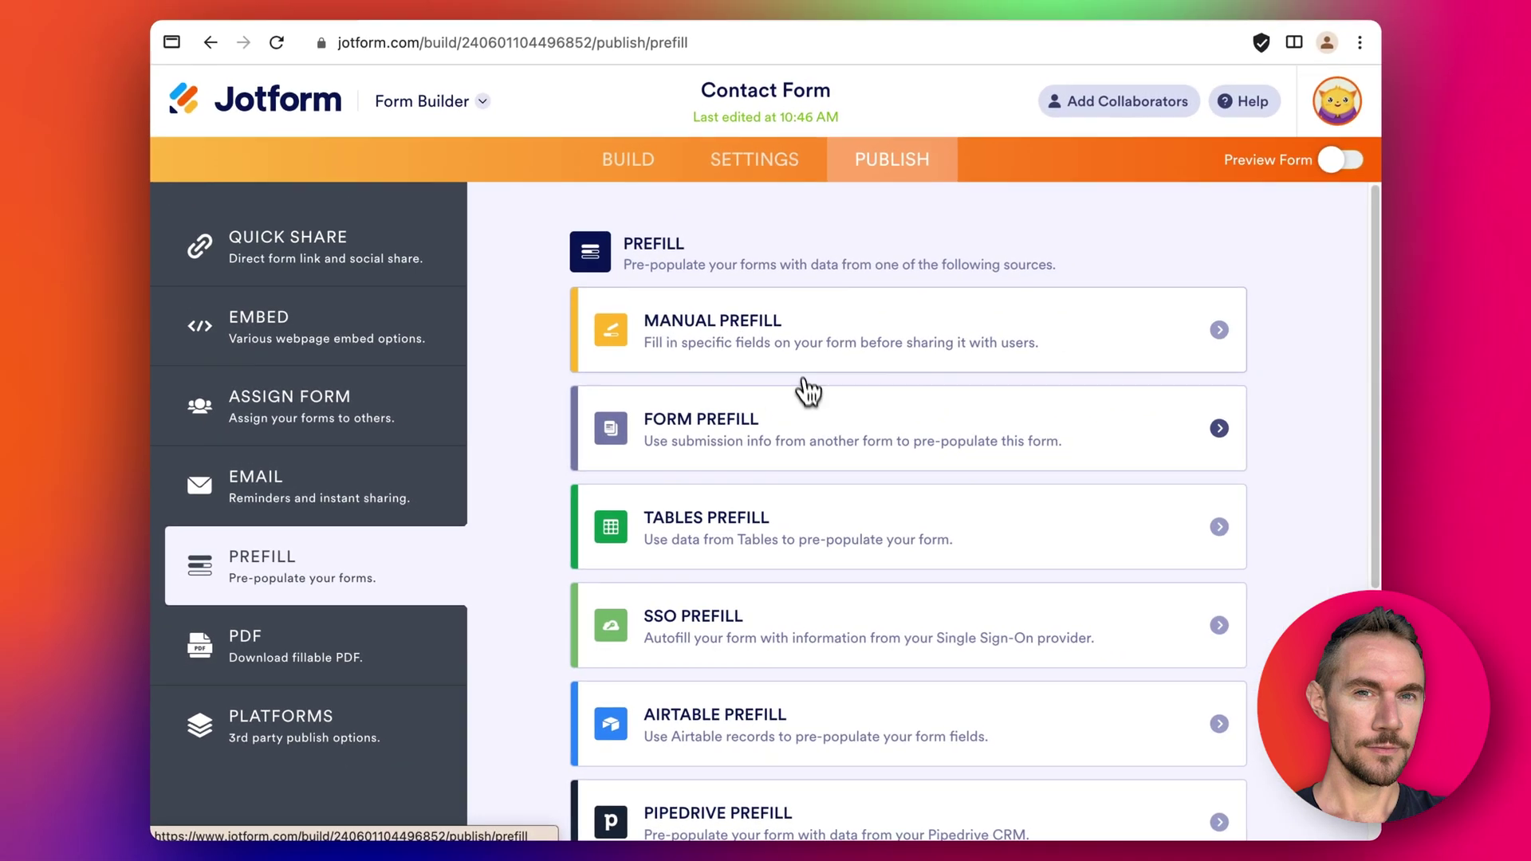
pyautogui.scroll(-2, 821, 536)
pyautogui.scroll(-3, 838, 652)
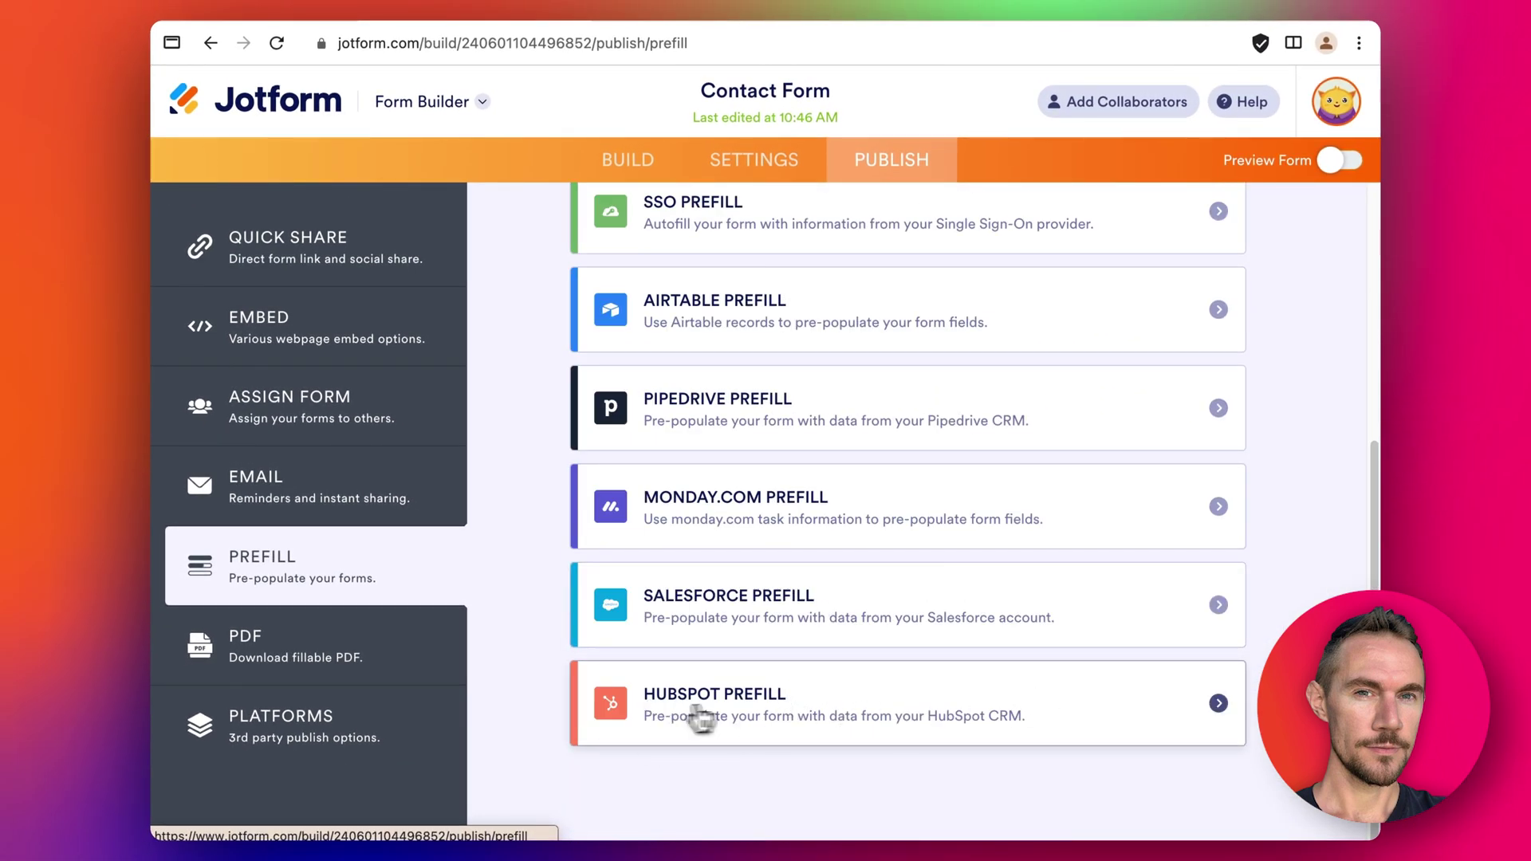
pyautogui.scroll(5, 697, 719)
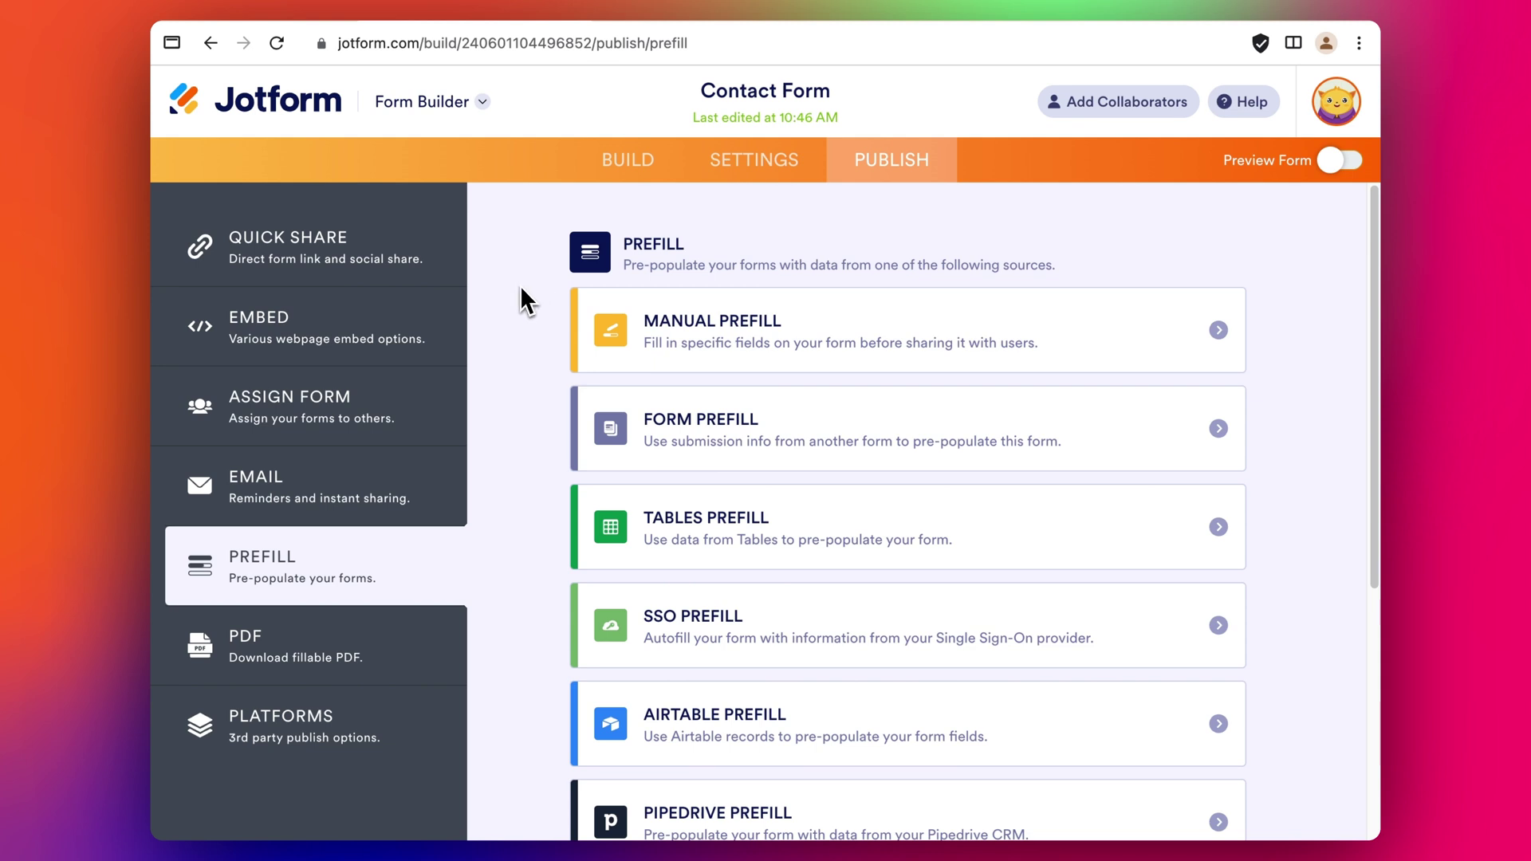
pyautogui.scroll(-1, 500, 350)
pyautogui.scroll(-5, 509, 399)
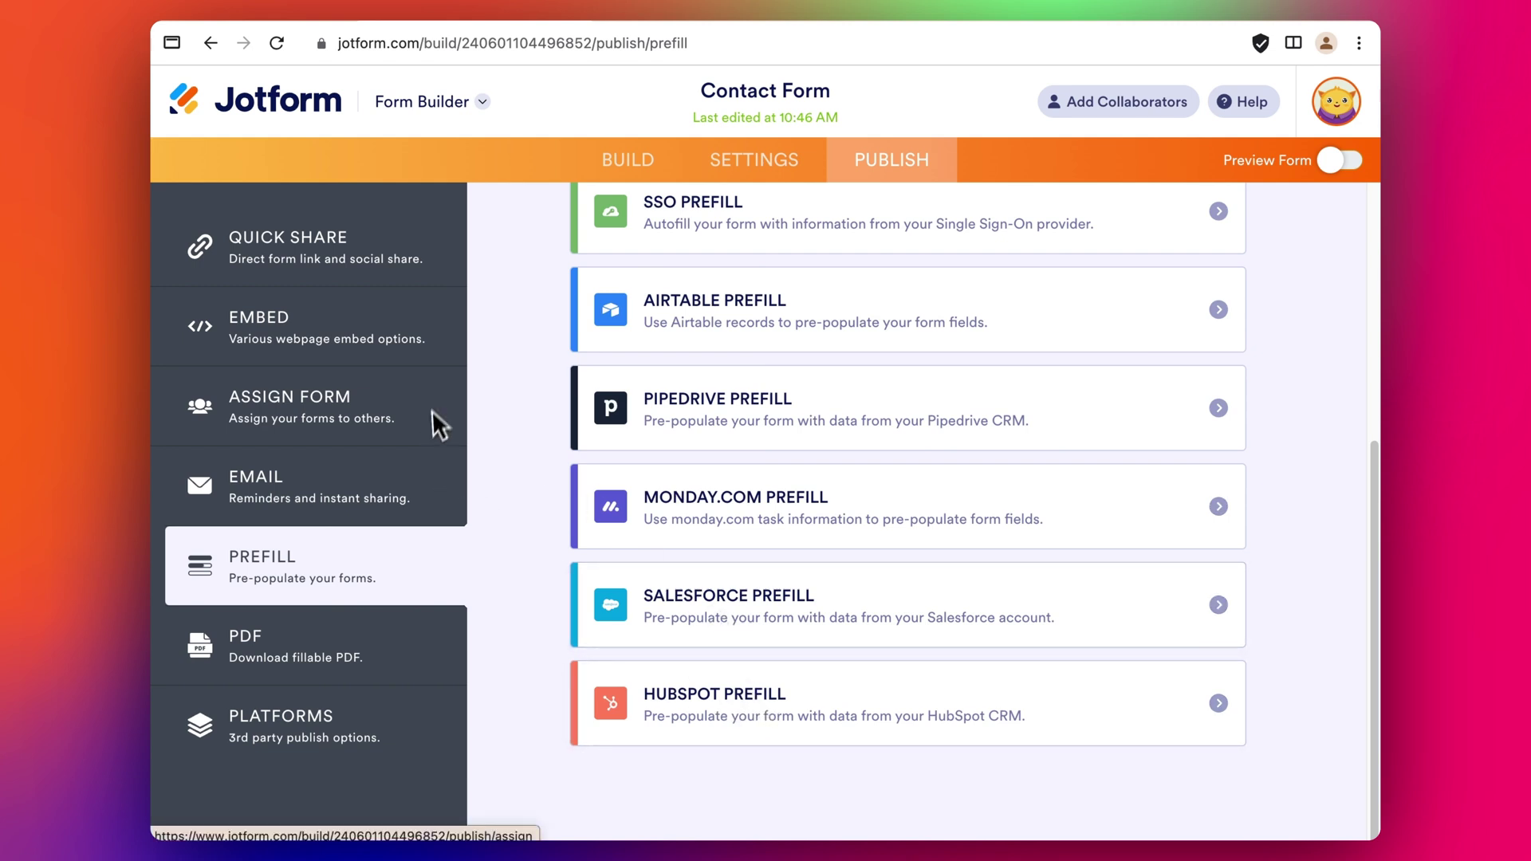
pyautogui.scroll(6, 599, 359)
pyautogui.click(646, 164)
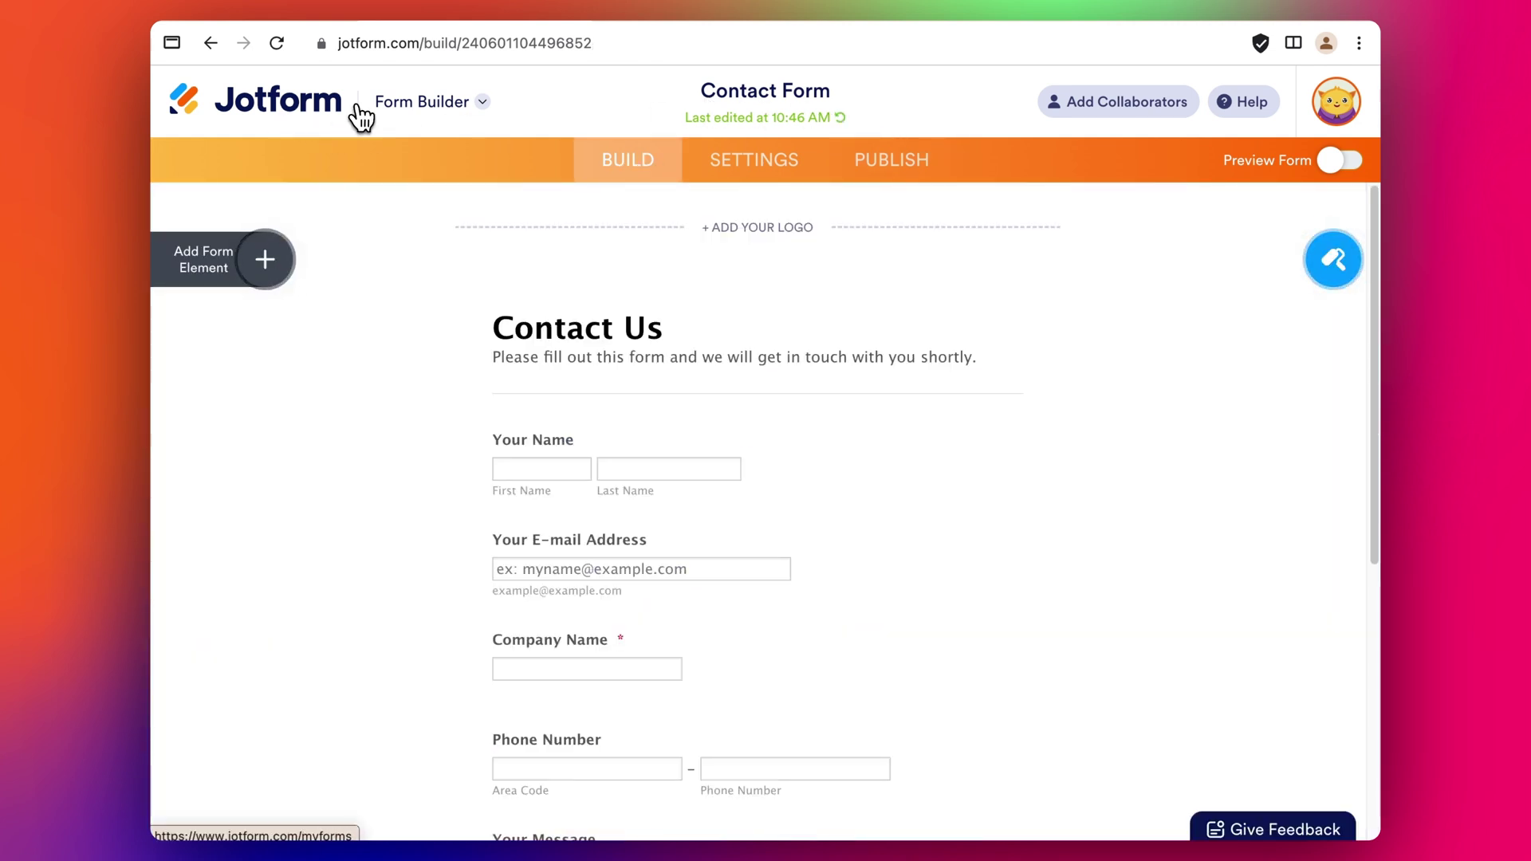
pyautogui.click(281, 120)
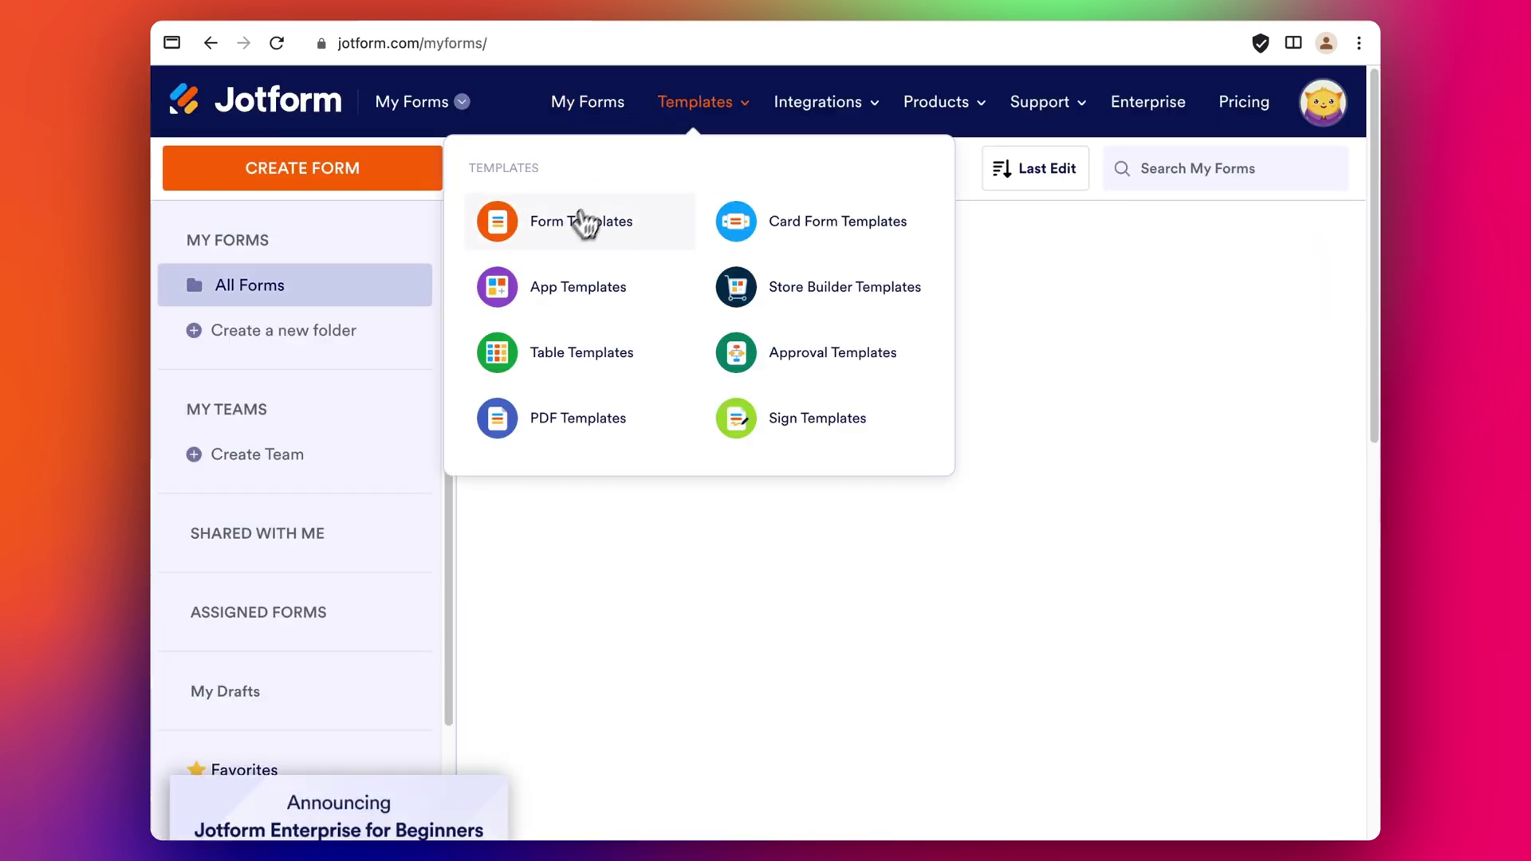
# - Search the Form Templates gallery for 'event registration'
pyautogui.click(580, 231)
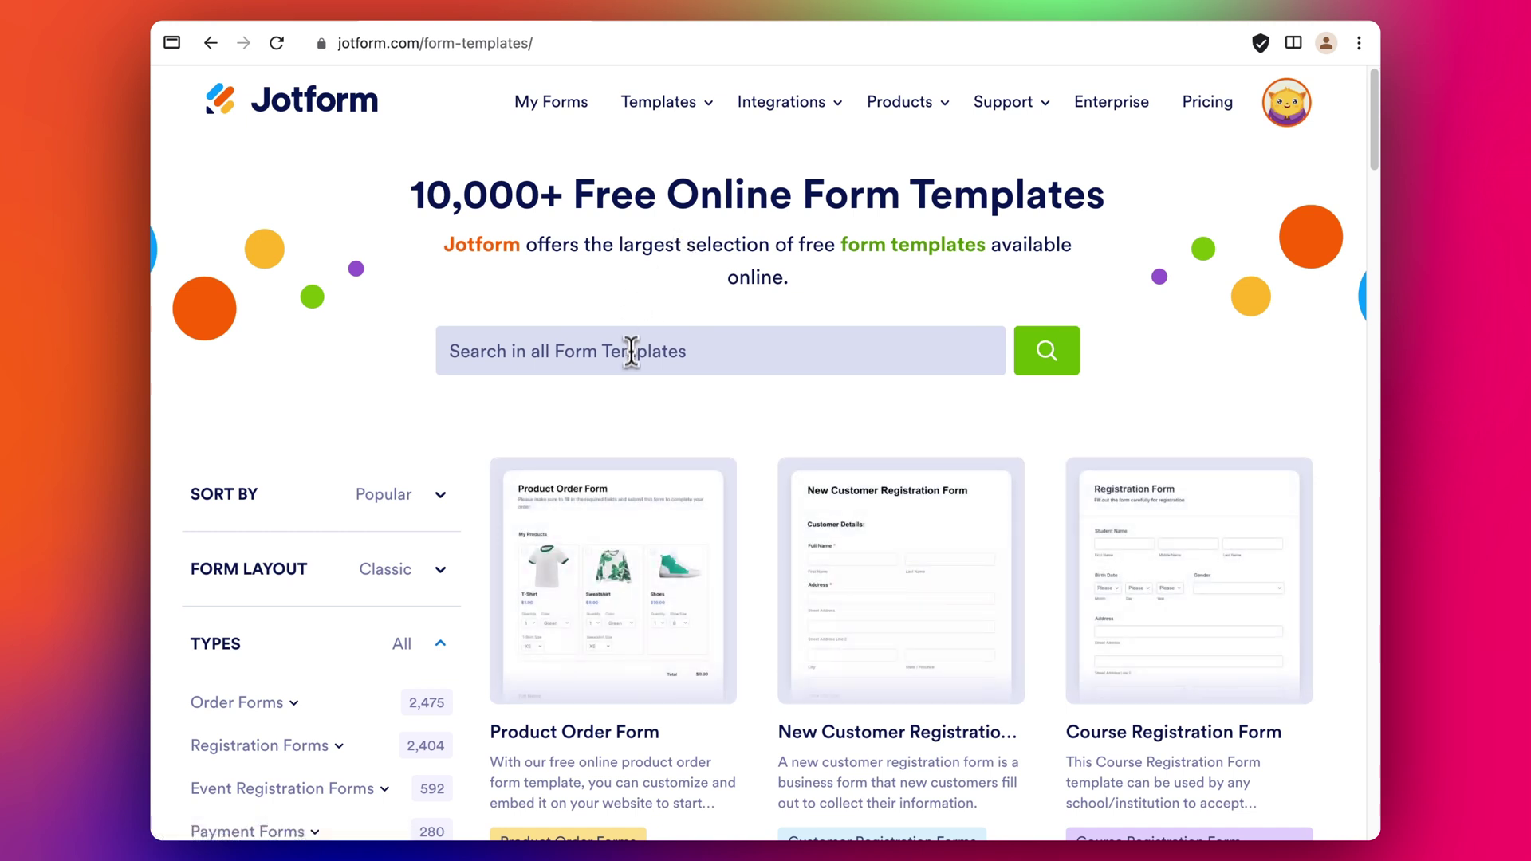
pyautogui.click(630, 350)
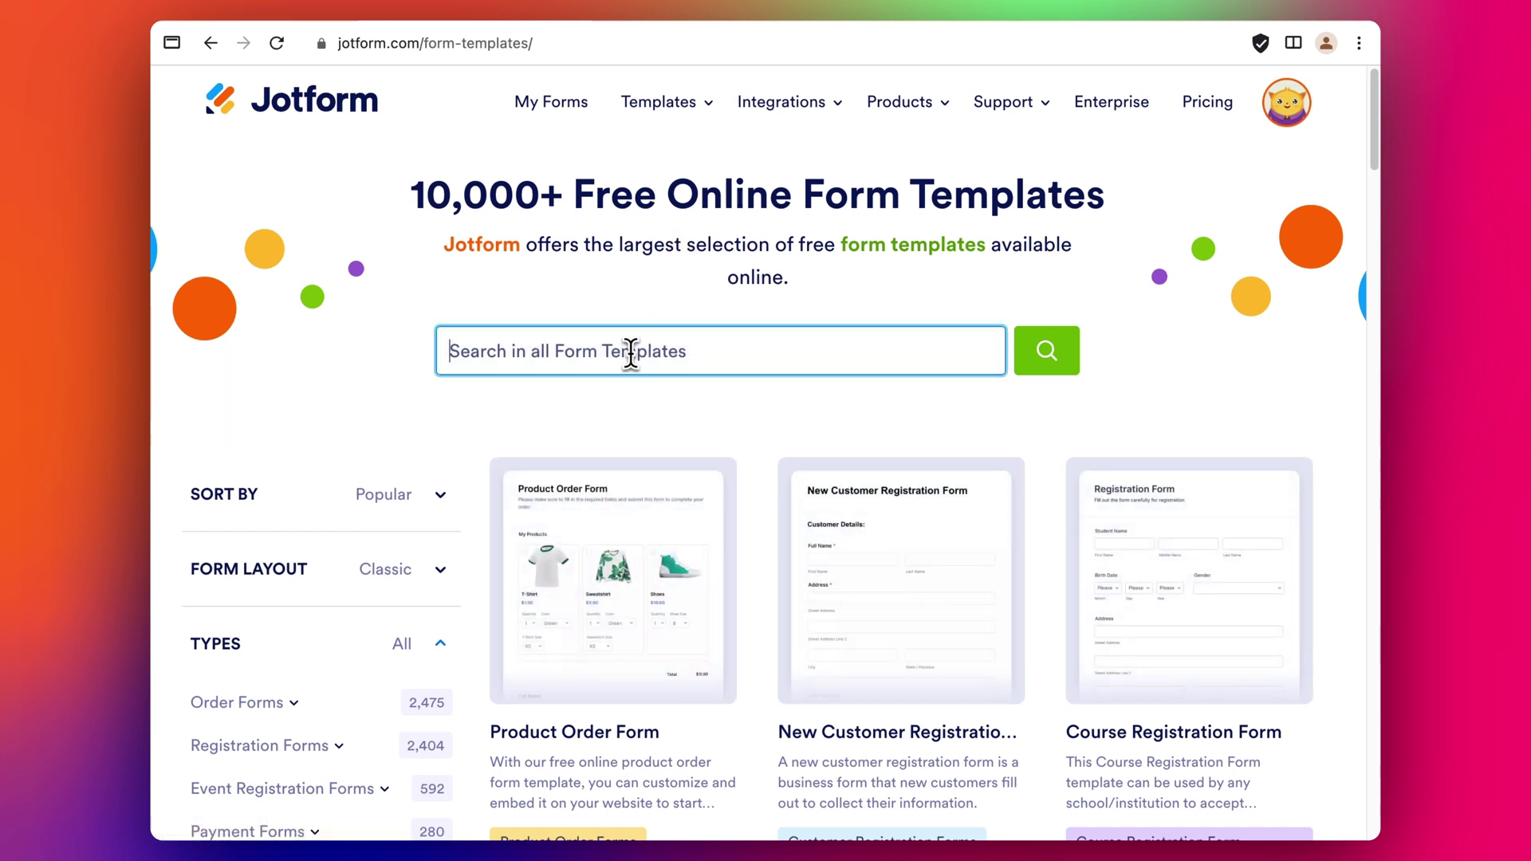
pyautogui.write('event registration')
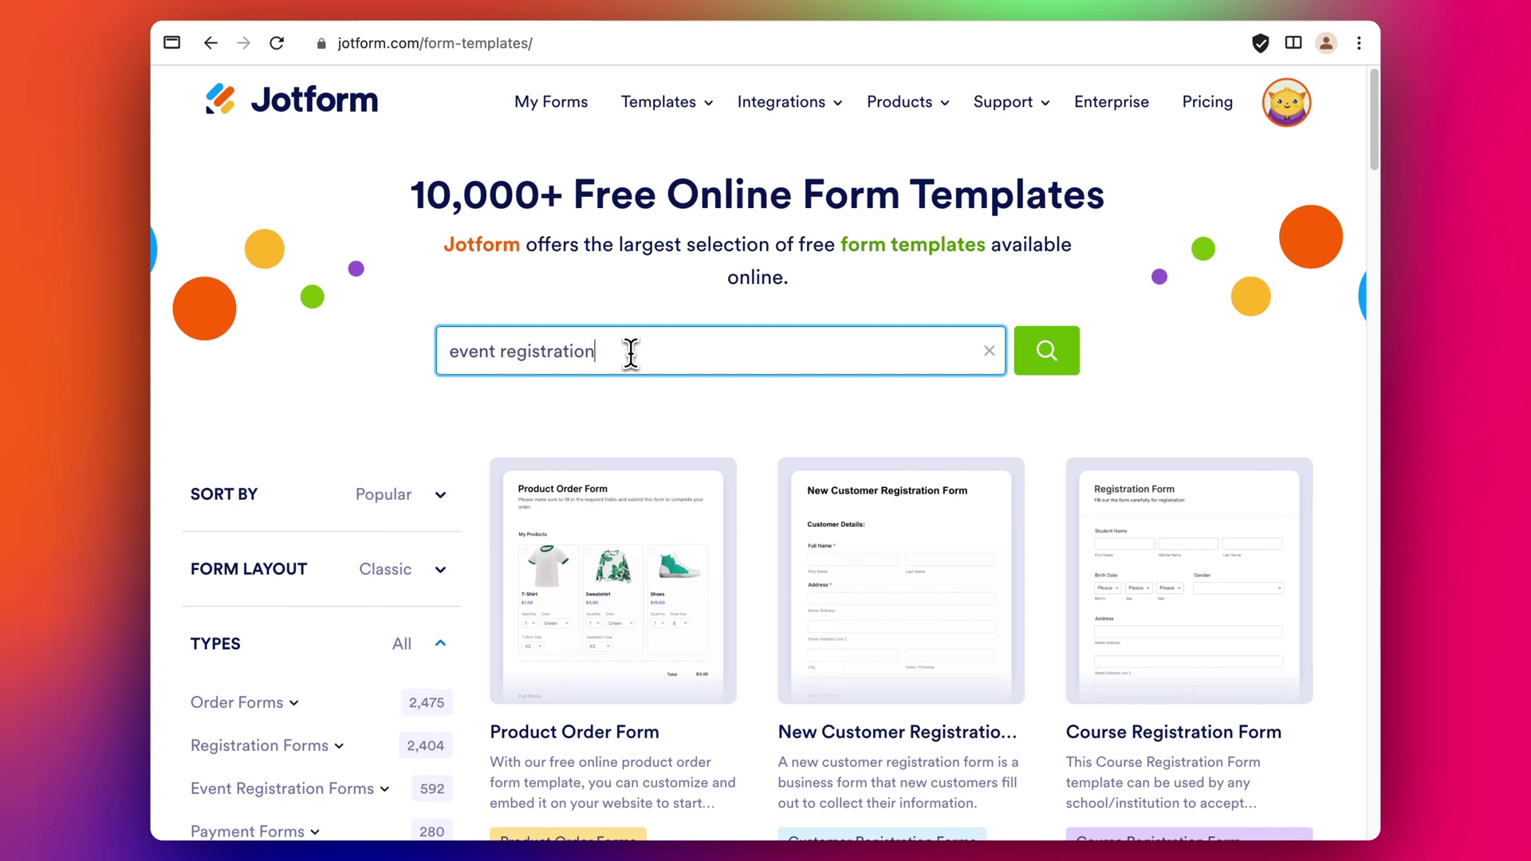
pyautogui.press('Return')
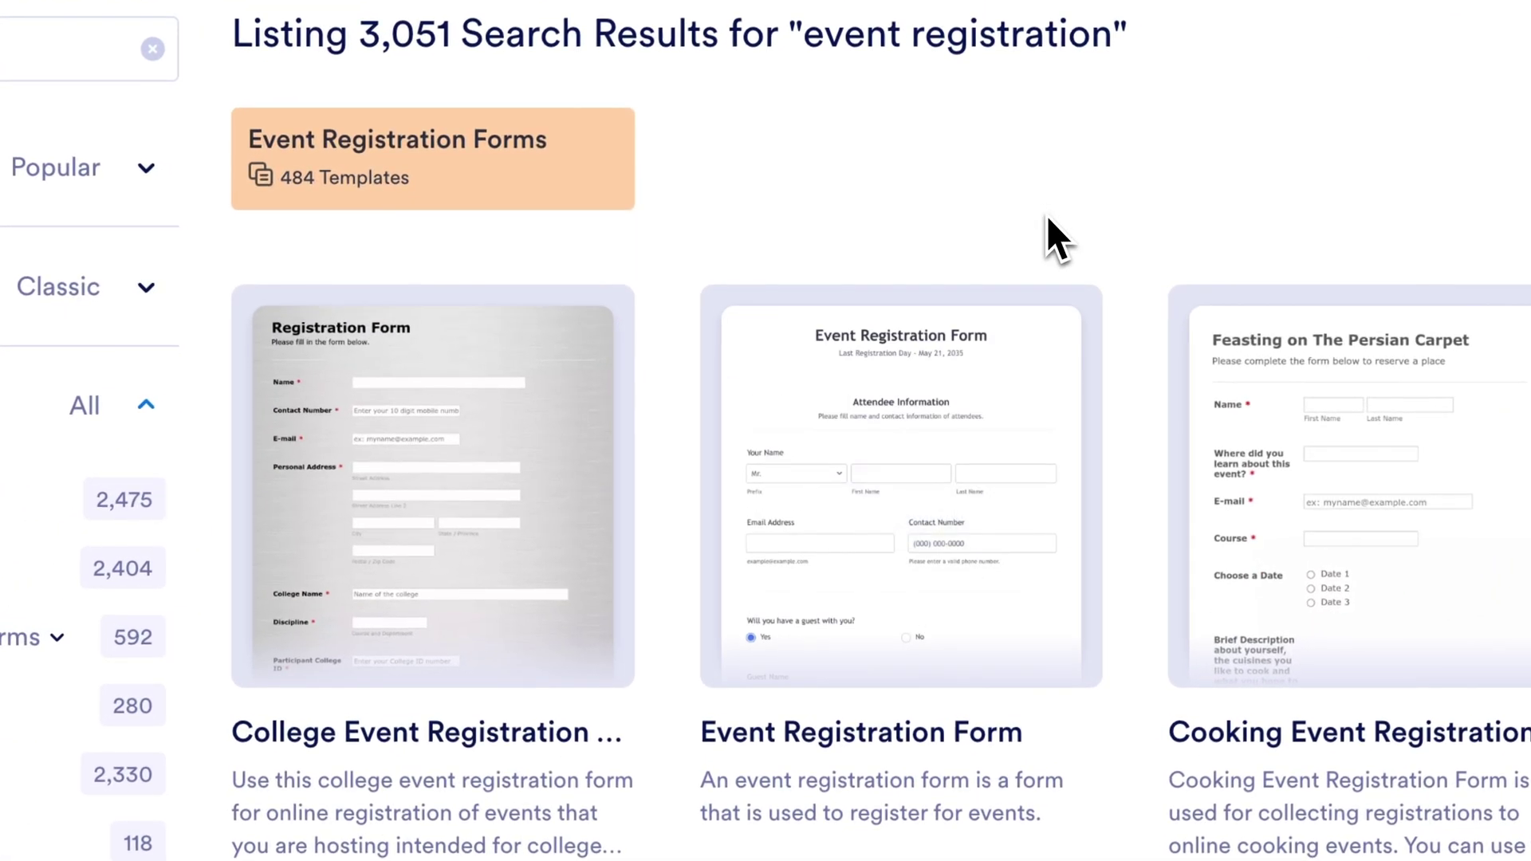
pyautogui.scroll(-1, 992, 403)
pyautogui.scroll(-1, 1105, 587)
pyautogui.scroll(-3, 1109, 621)
pyautogui.scroll(-2, 1109, 652)
pyautogui.scroll(-2, 1108, 652)
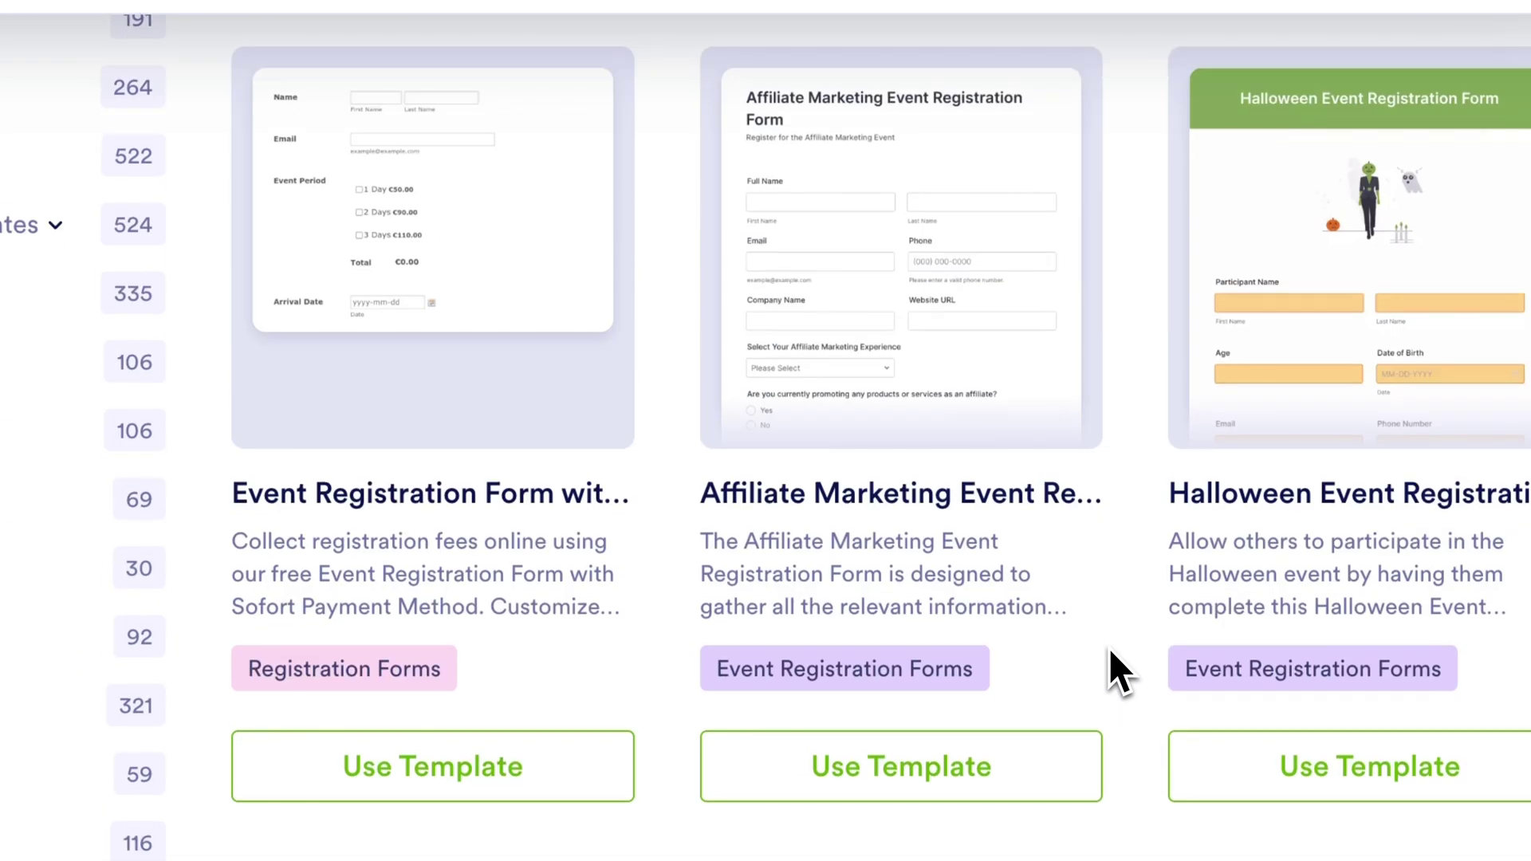
pyautogui.scroll(-1, 611, 581)
pyautogui.scroll(-1, 611, 579)
pyautogui.scroll(-3, 610, 579)
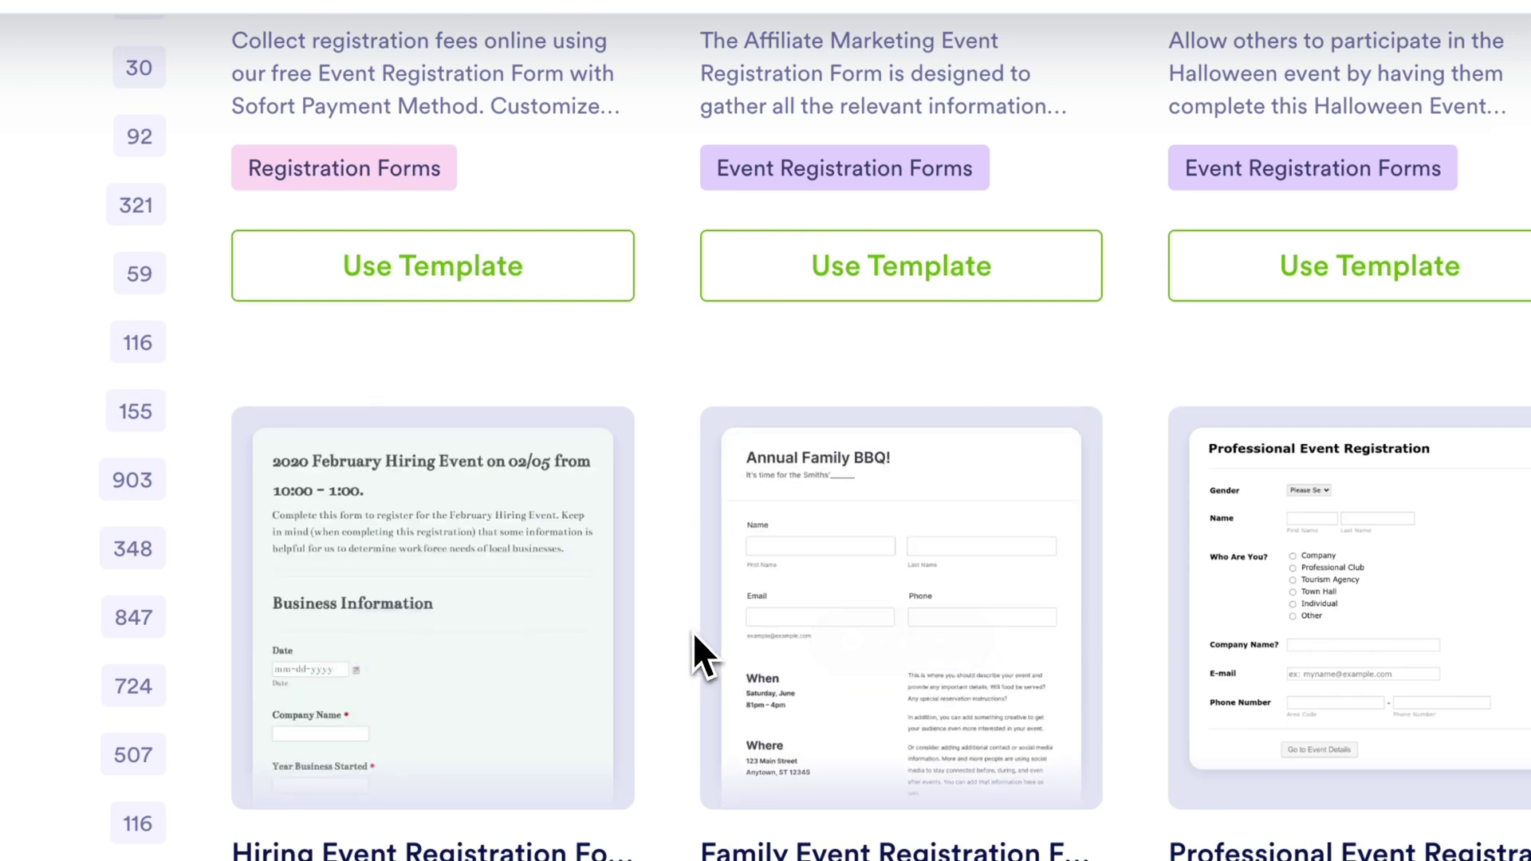
pyautogui.moveTo(900, 610)
pyautogui.scroll(3, 1135, 602)
pyautogui.scroll(5, 1130, 601)
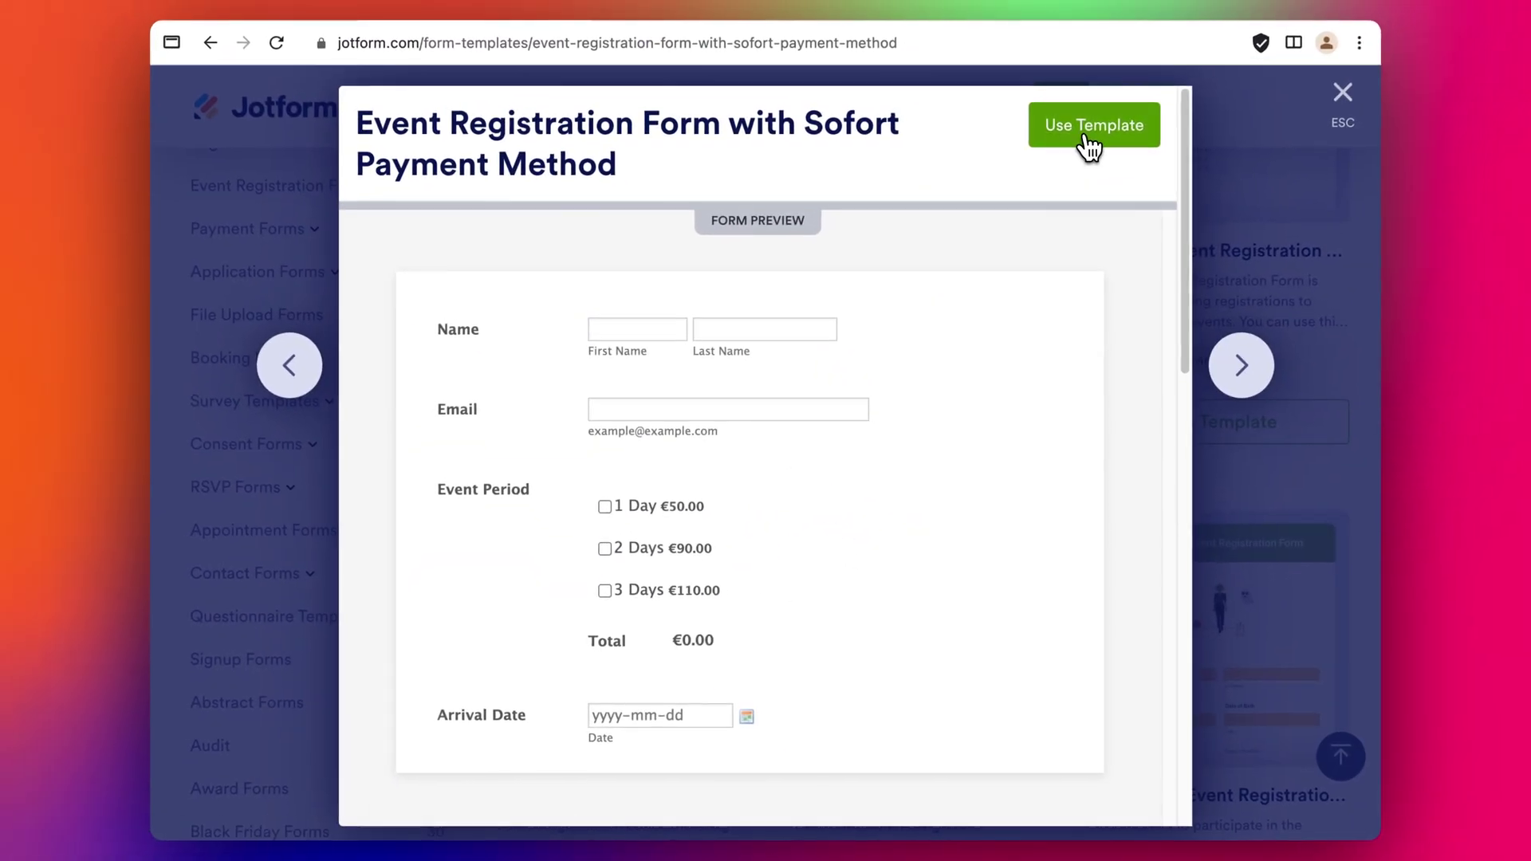
pyautogui.click(1089, 147)
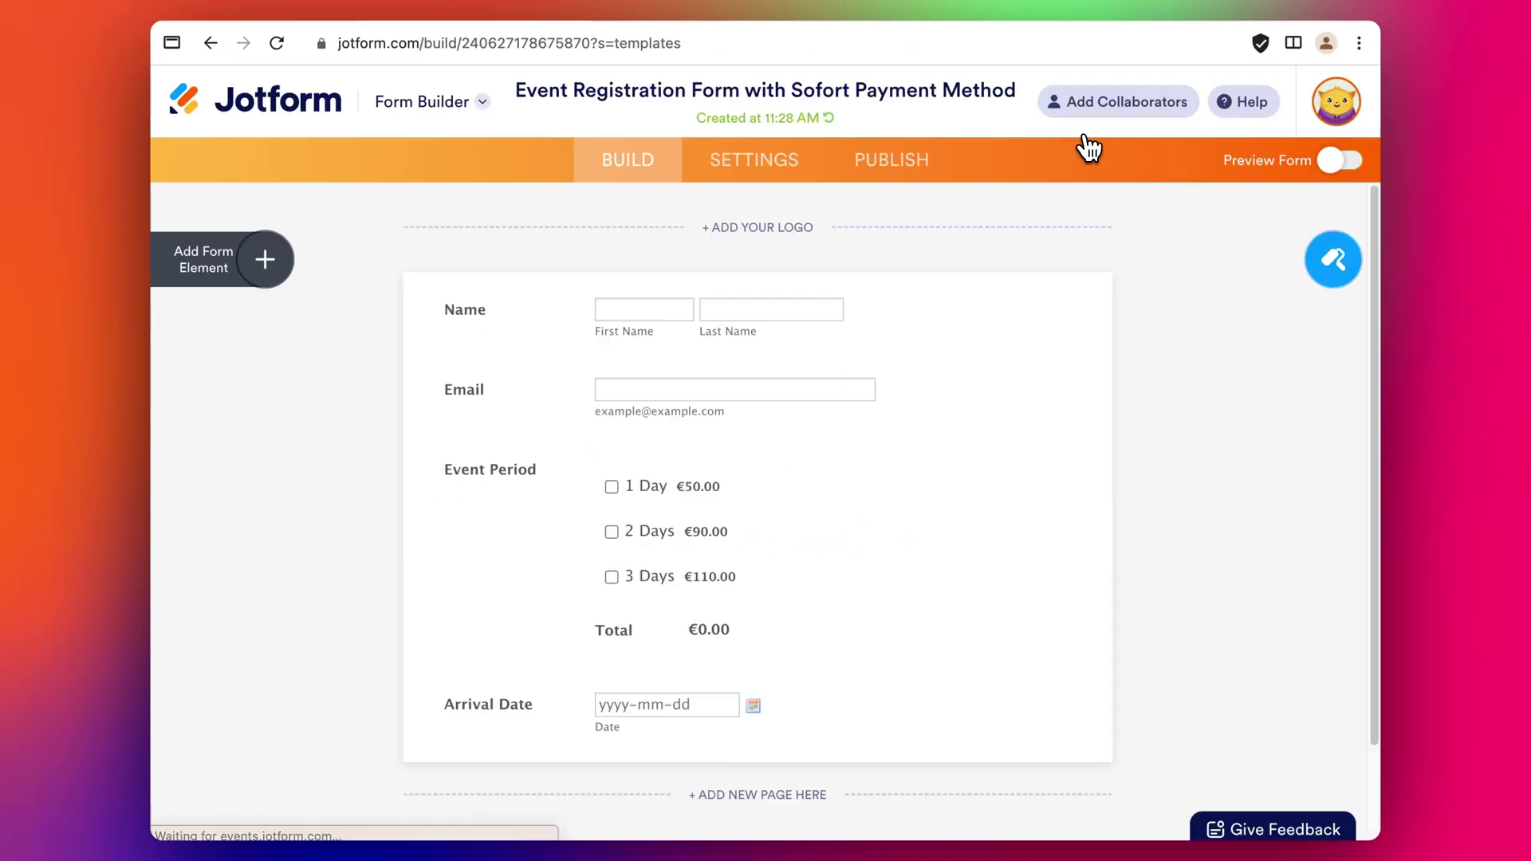
pyautogui.scroll(-1, 985, 417)
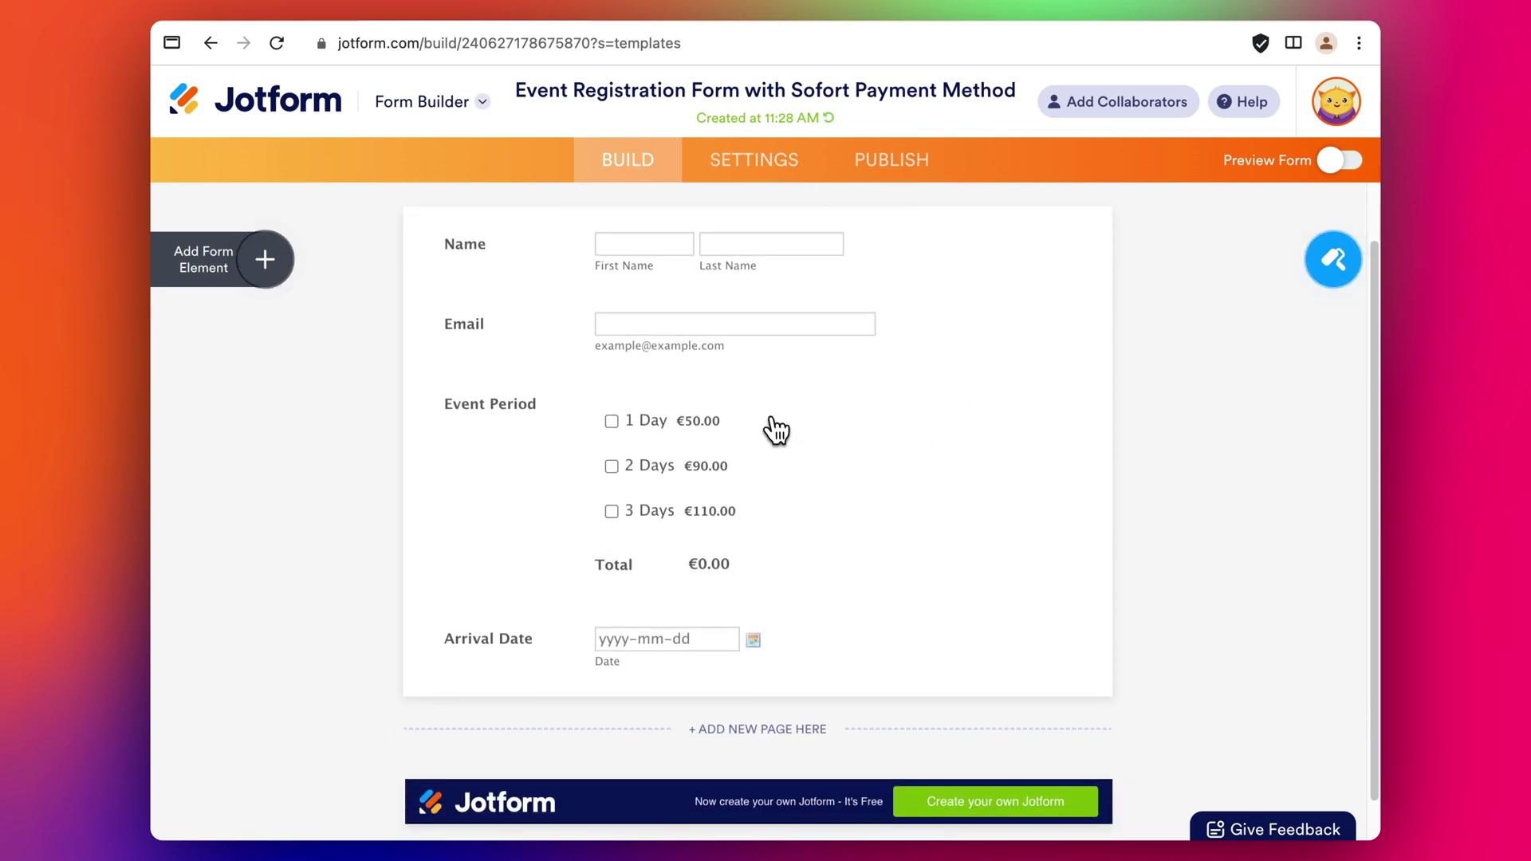
pyautogui.scroll(-1, 790, 455)
pyautogui.scroll(2, 778, 473)
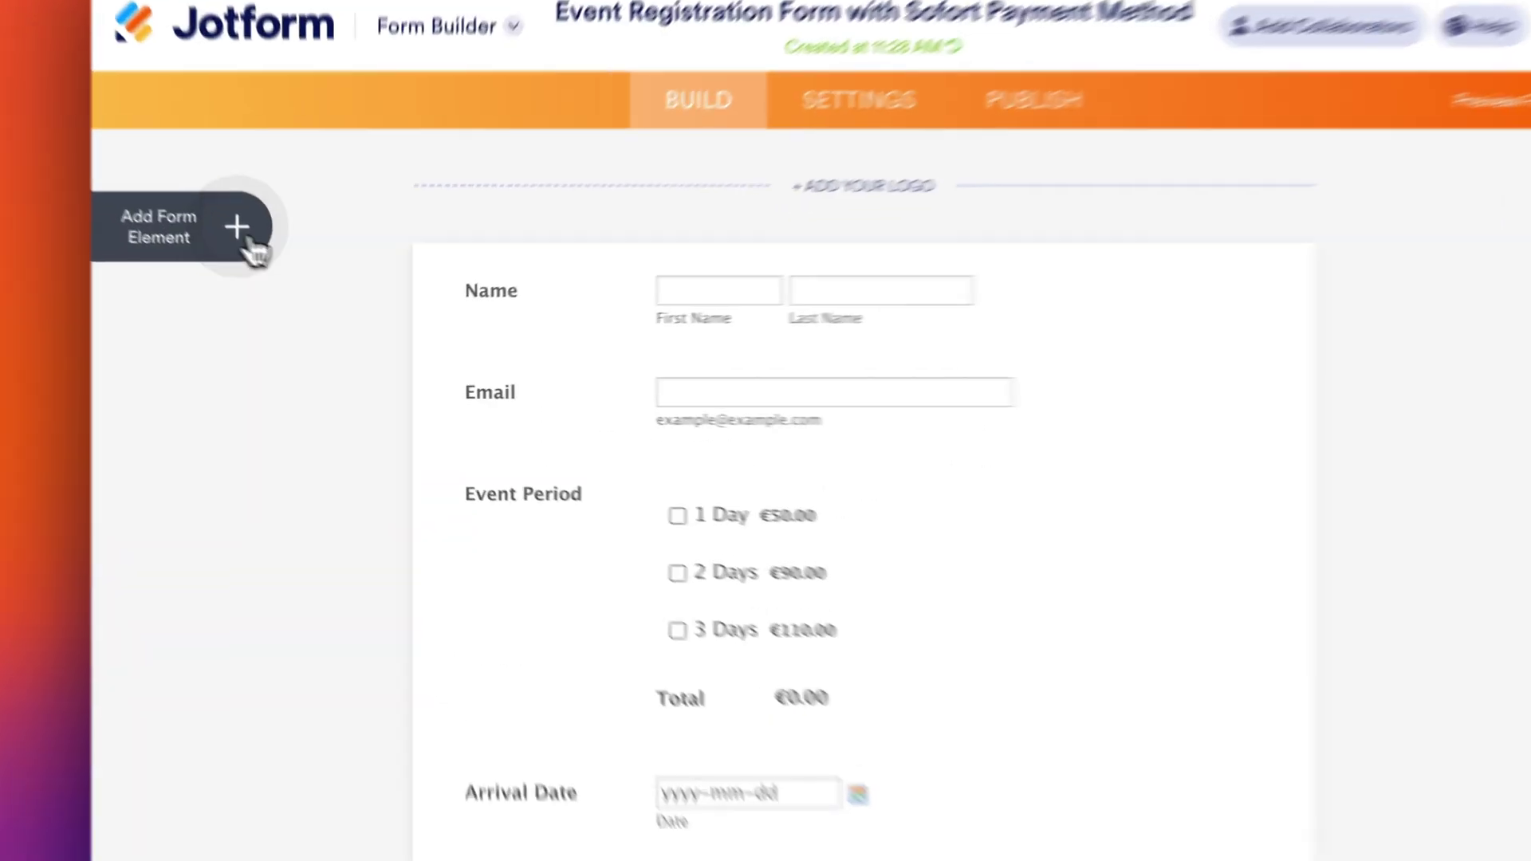
pyautogui.click(287, 273)
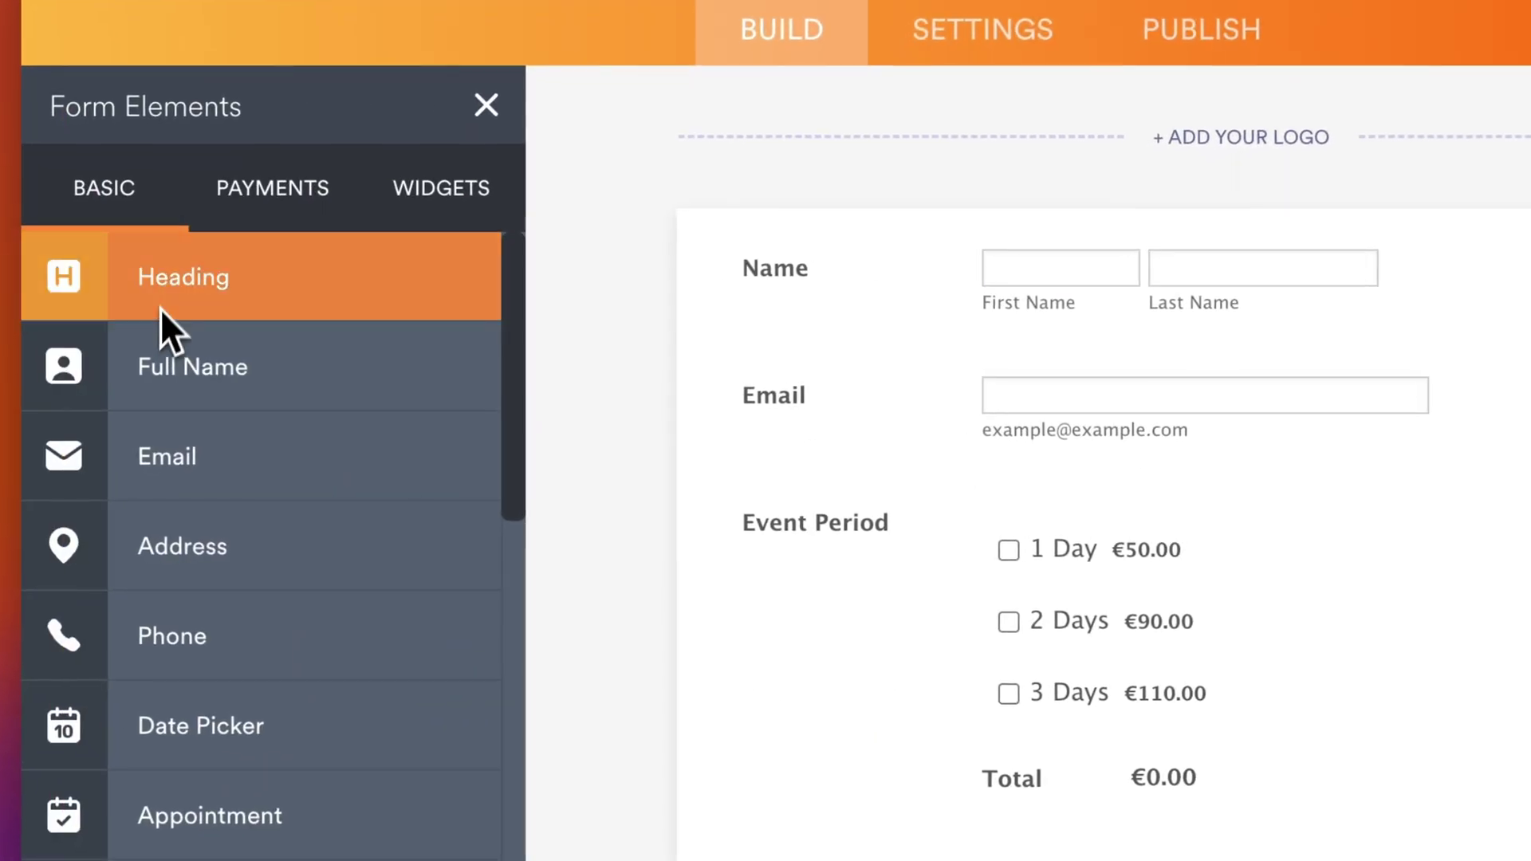
pyautogui.scroll(-3, 213, 404)
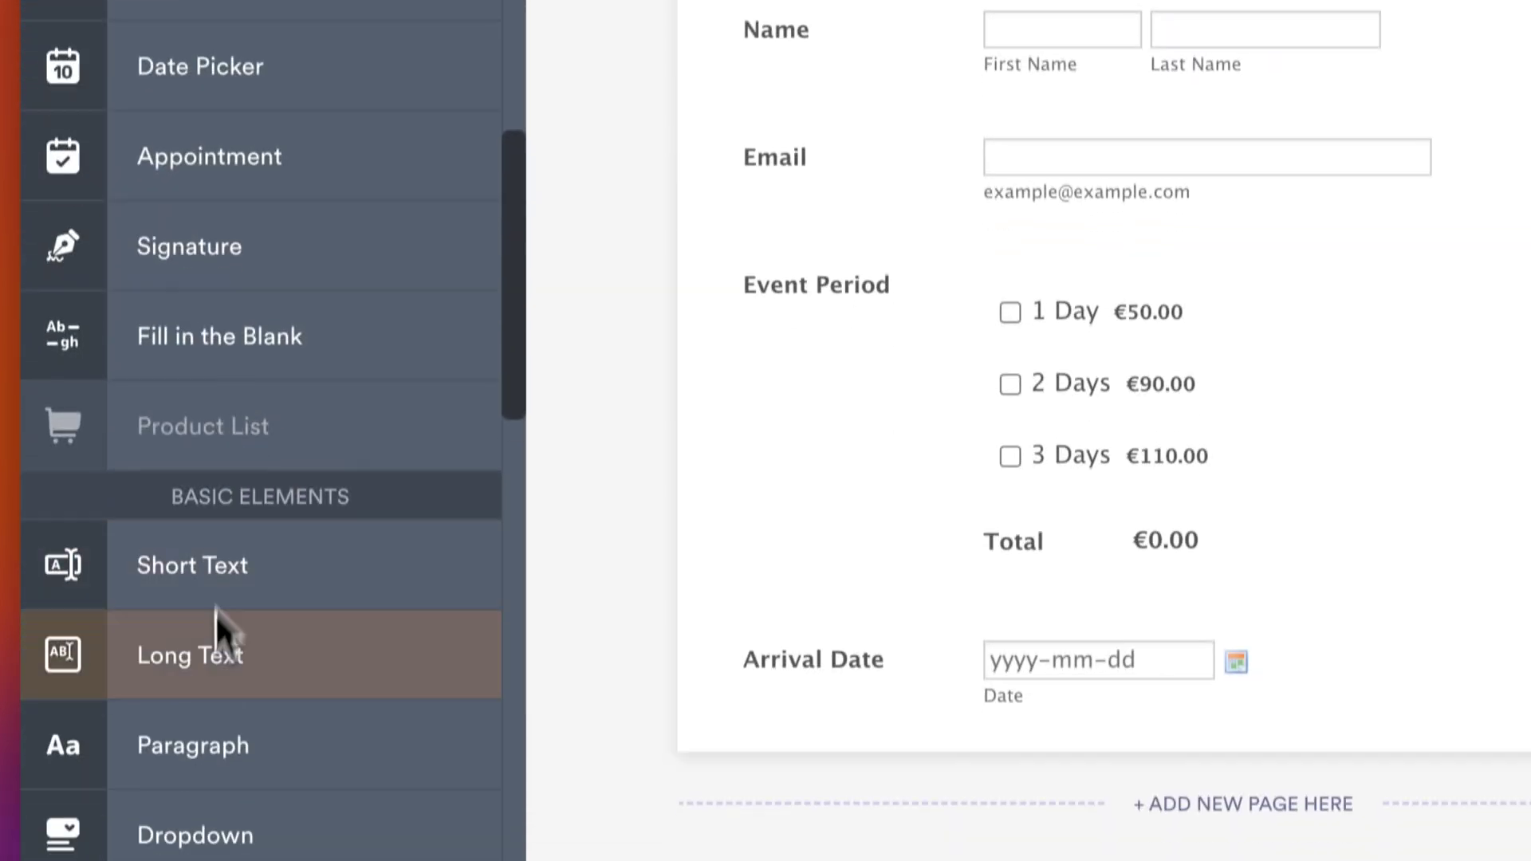
pyautogui.moveTo(166, 566)
pyautogui.mouseDown()
pyautogui.moveTo(849, 445)
pyautogui.moveTo(772, 485)
pyautogui.mouseUp()
pyautogui.write('Company Name')
pyautogui.click(1406, 543)
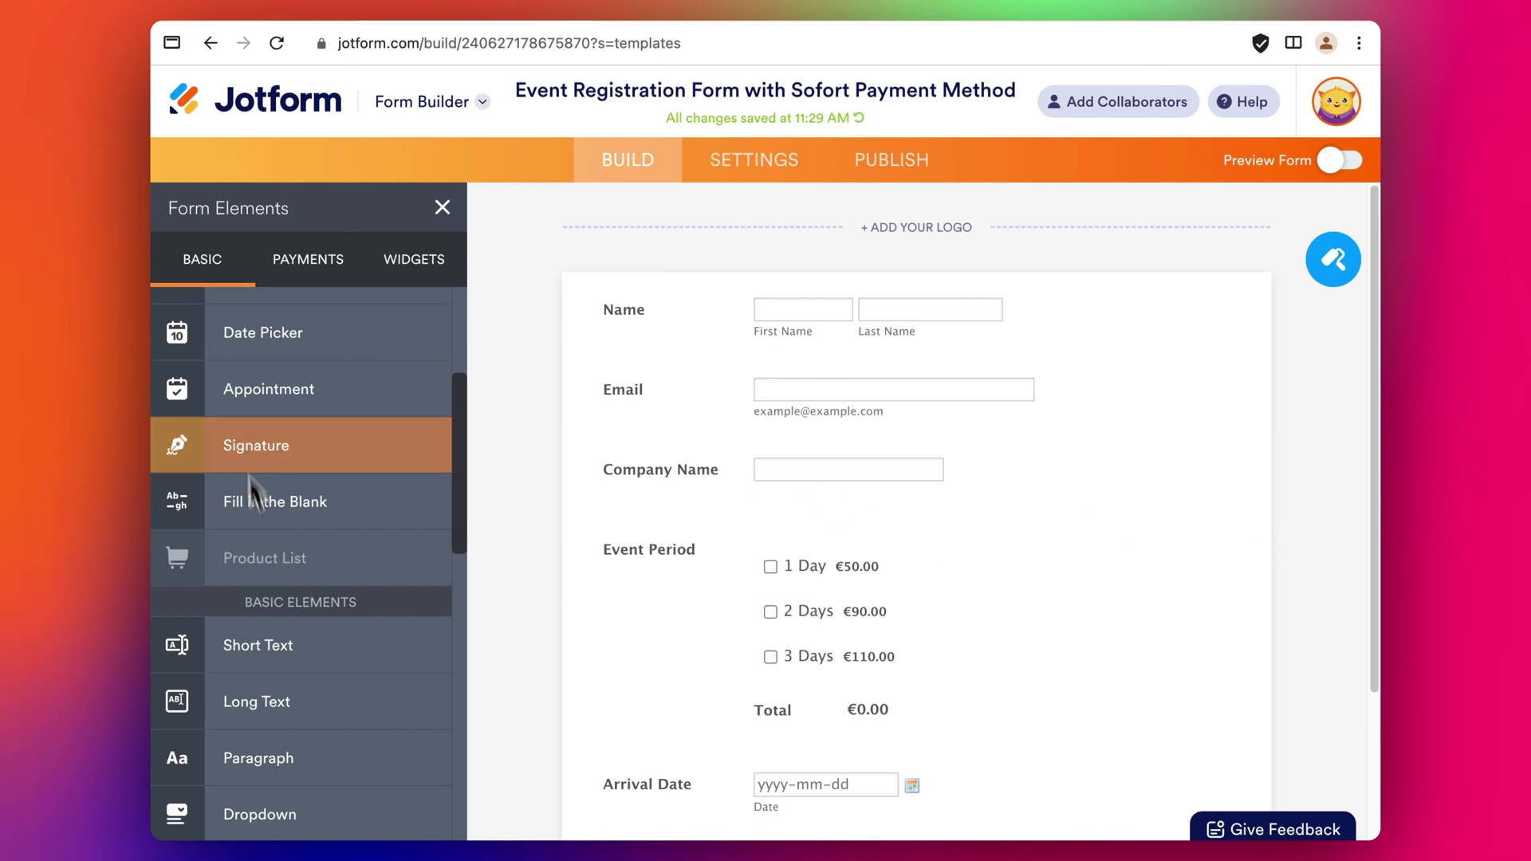
pyautogui.scroll(-1, 266, 574)
pyautogui.scroll(-3, 280, 622)
pyautogui.scroll(1, 264, 646)
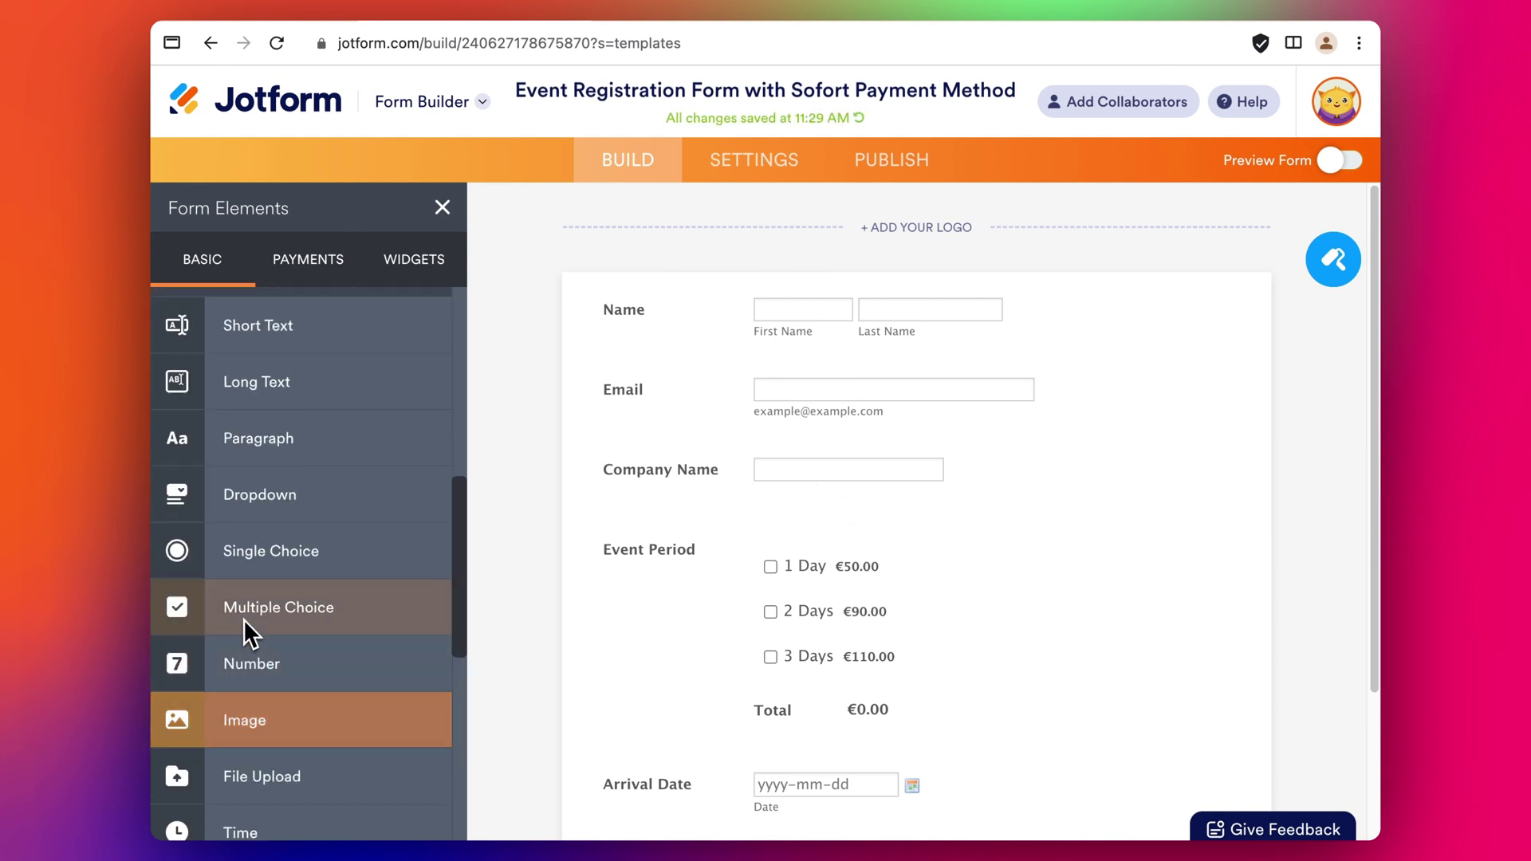
pyautogui.moveTo(252, 348)
pyautogui.mouseDown()
pyautogui.moveTo(830, 407)
pyautogui.moveTo(789, 640)
pyautogui.moveTo(748, 595)
pyautogui.mouseUp()
pyautogui.press('BackSpace')
pyautogui.write('hone Number')
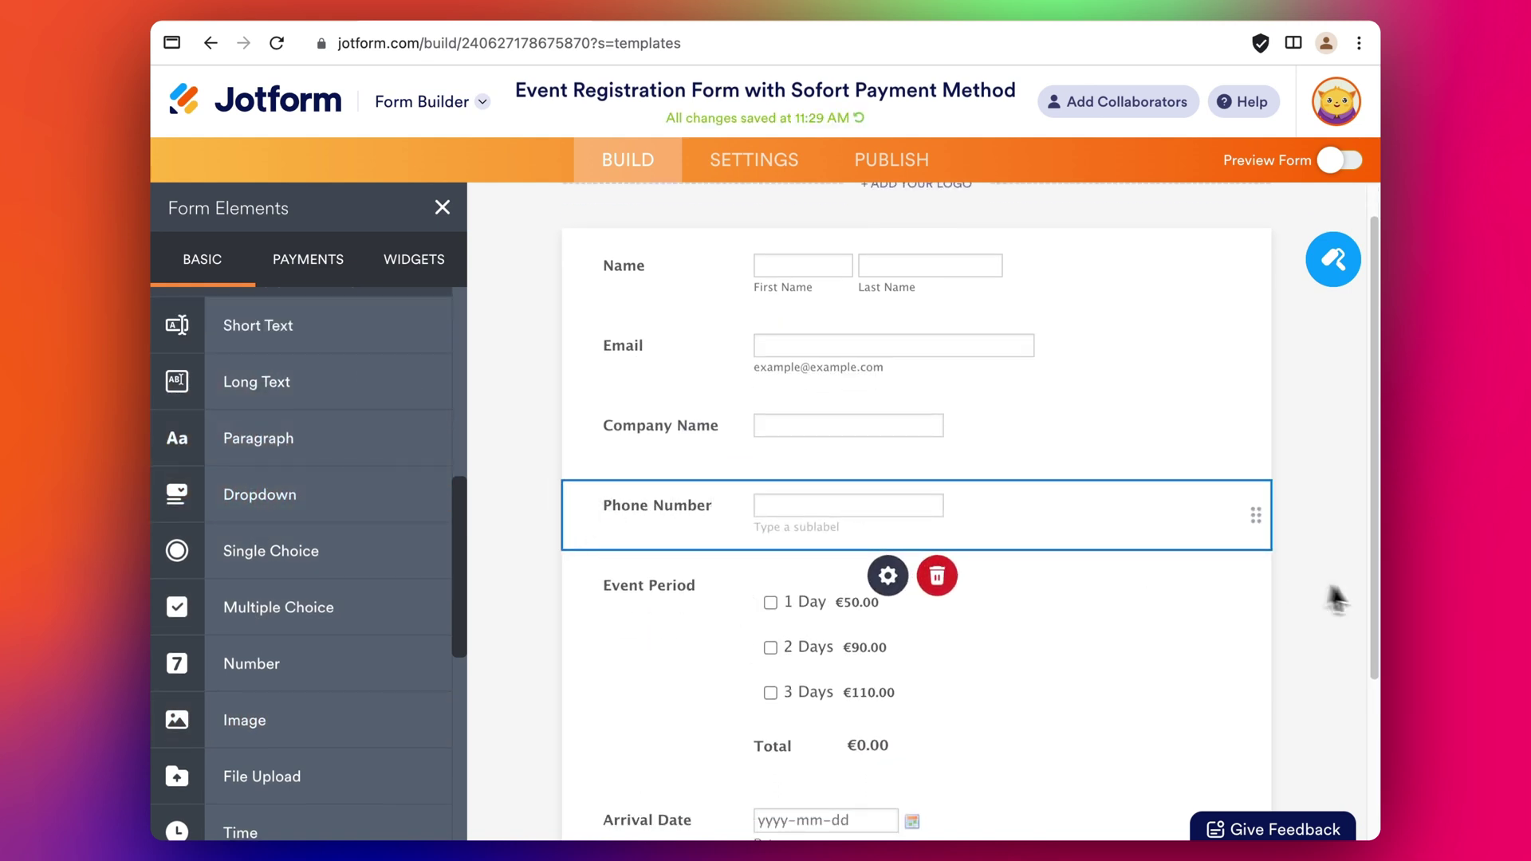
pyautogui.click(1328, 586)
pyautogui.scroll(-3, 1077, 574)
pyautogui.scroll(4, 896, 574)
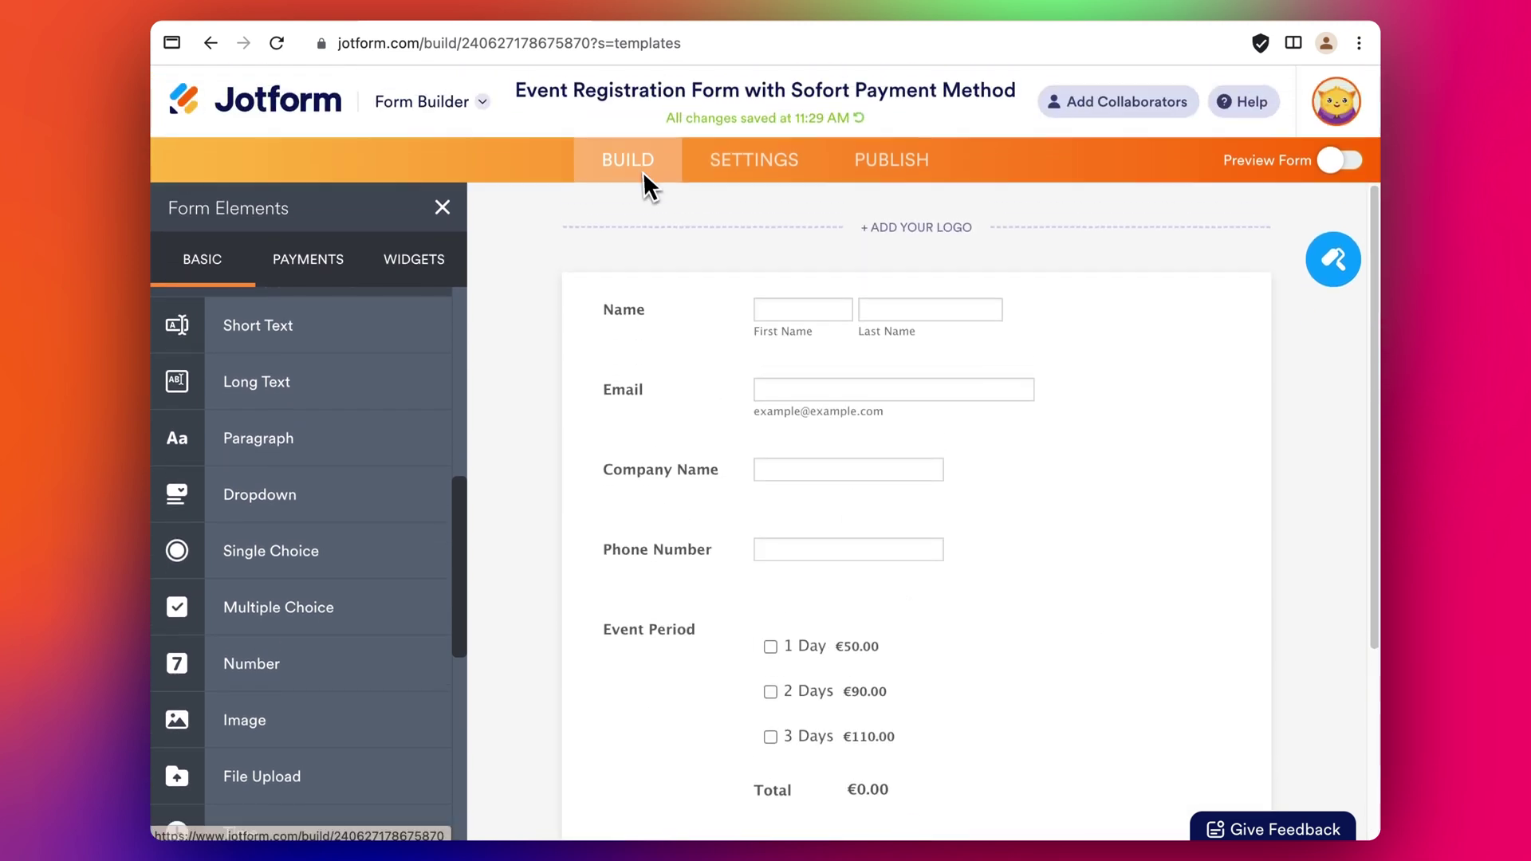
# - Search the form's Settings integrations for HubSpot, then switch to the Publish page
pyautogui.click(778, 168)
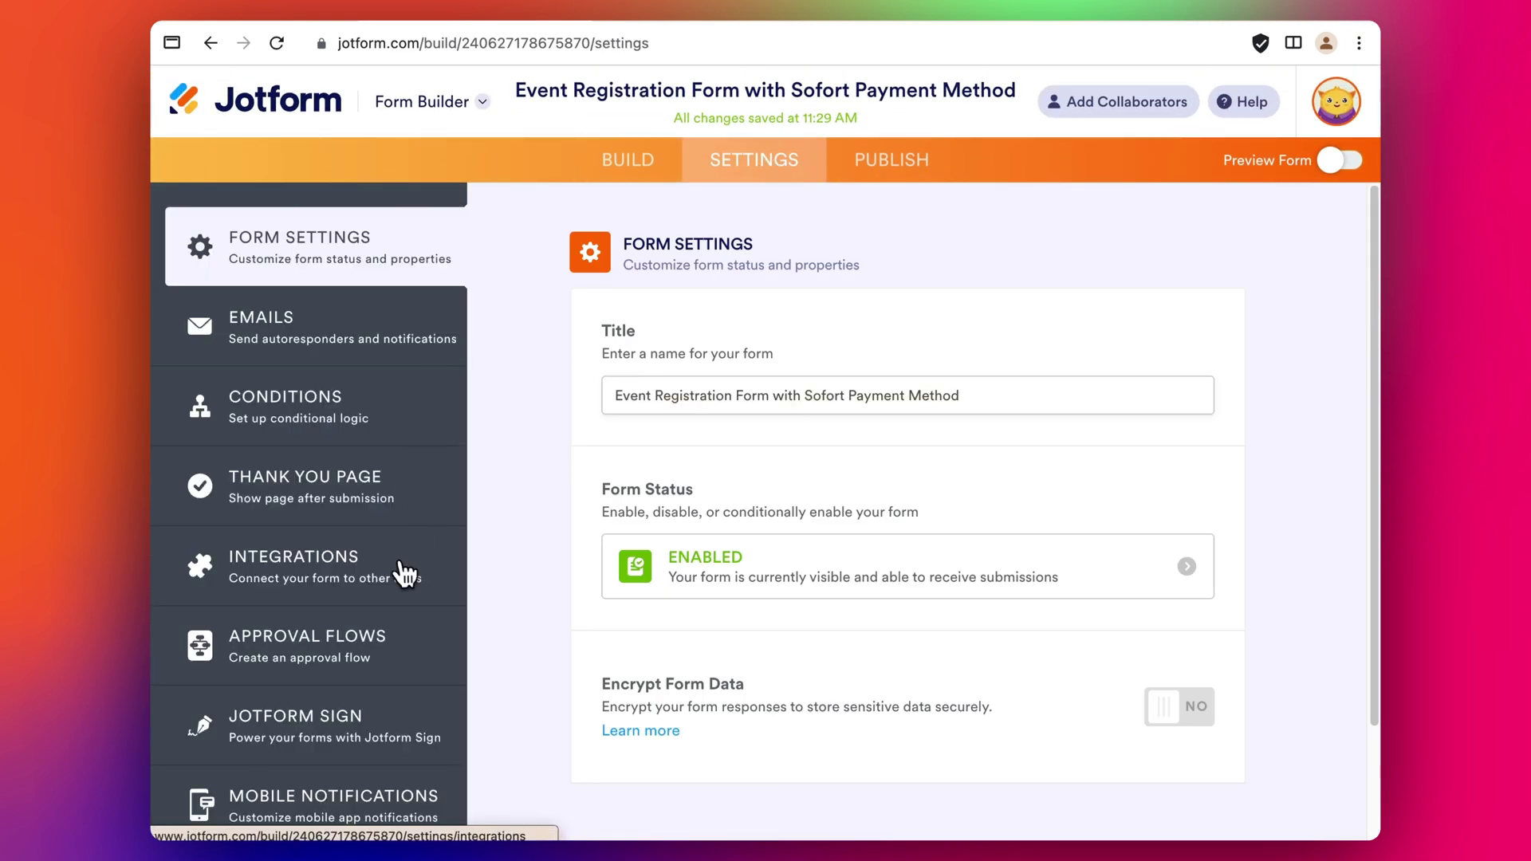
pyautogui.click(297, 563)
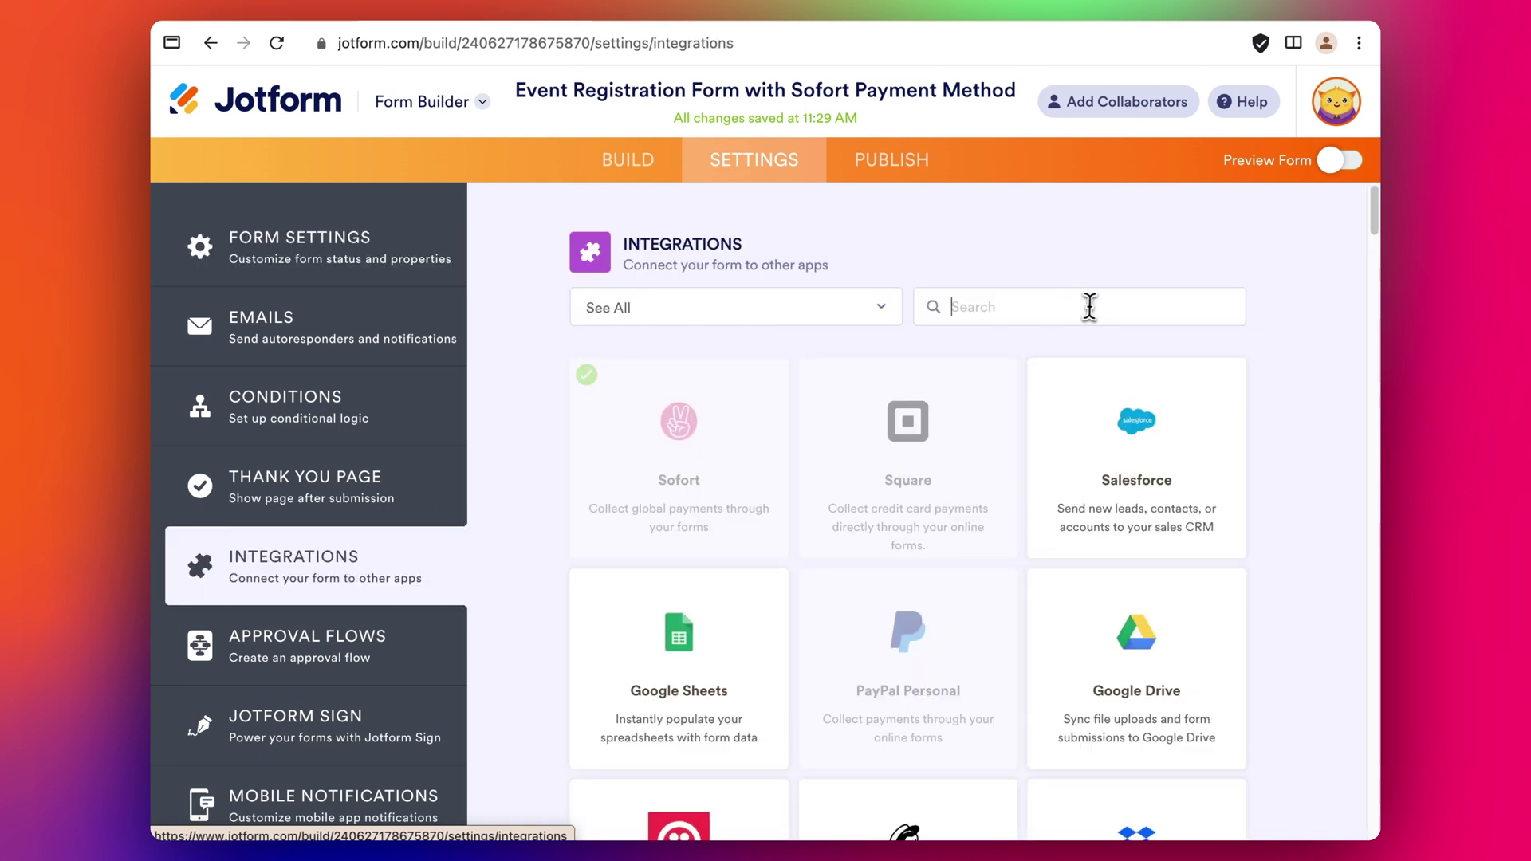
pyautogui.click(1087, 307)
pyautogui.write('hub')
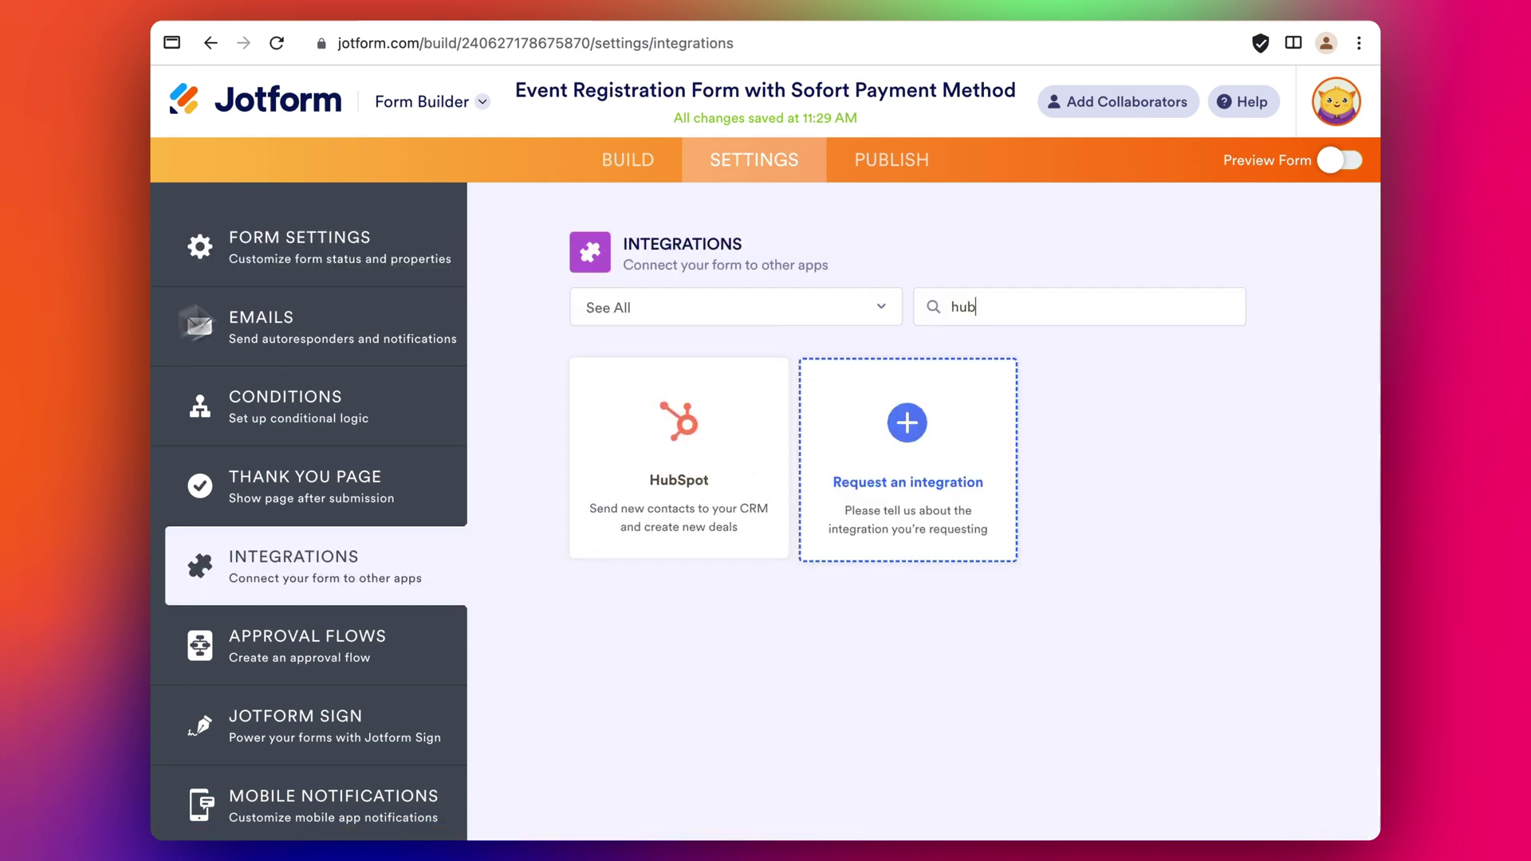
pyautogui.click(864, 163)
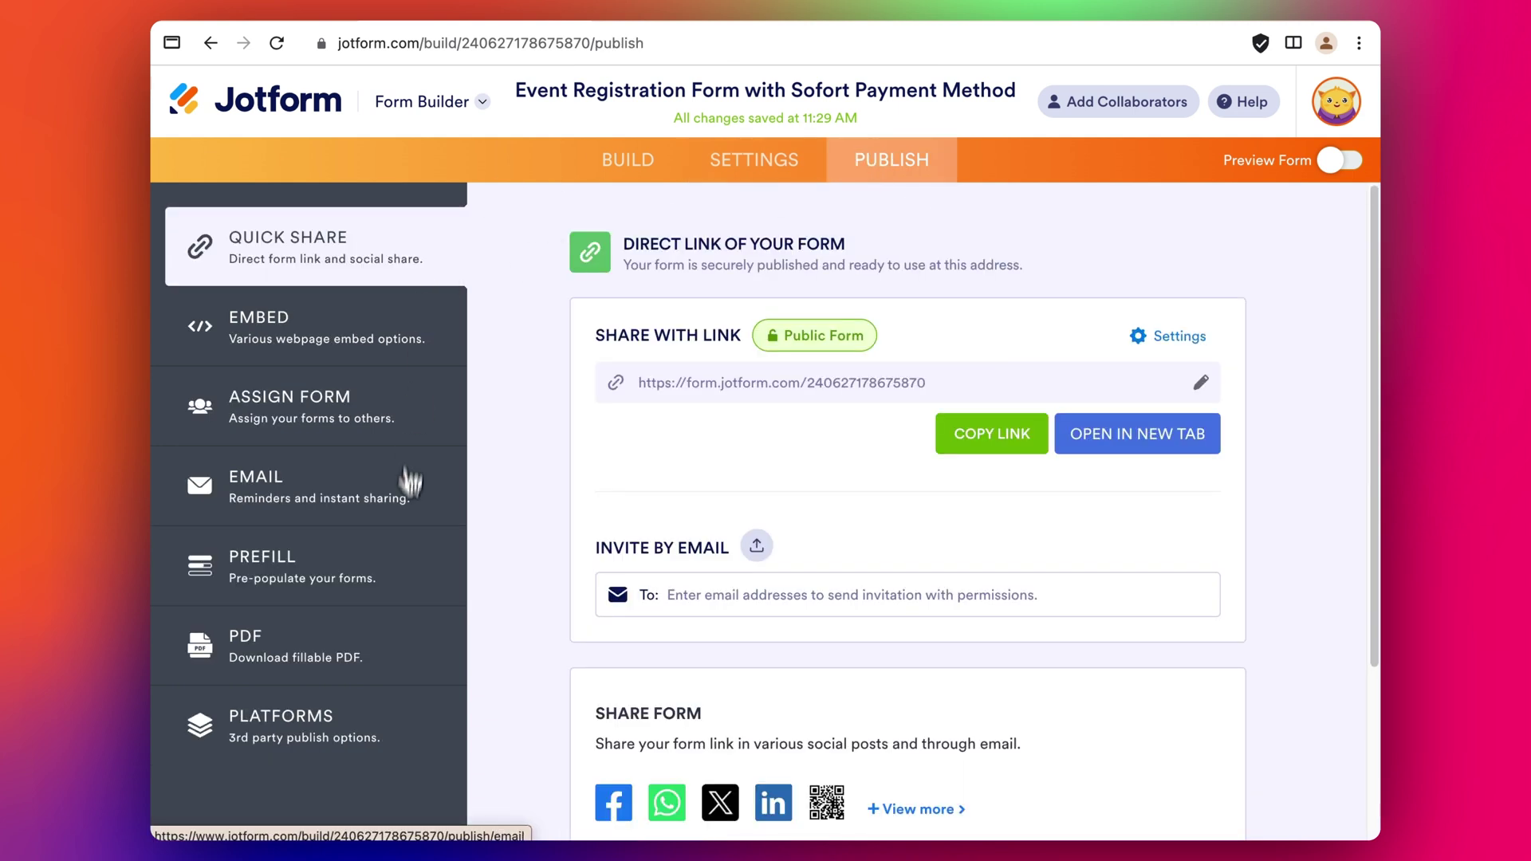
# - Choose HubSpot Prefill from the form's Publish Prefill options
pyautogui.click(274, 565)
pyautogui.scroll(-5, 783, 508)
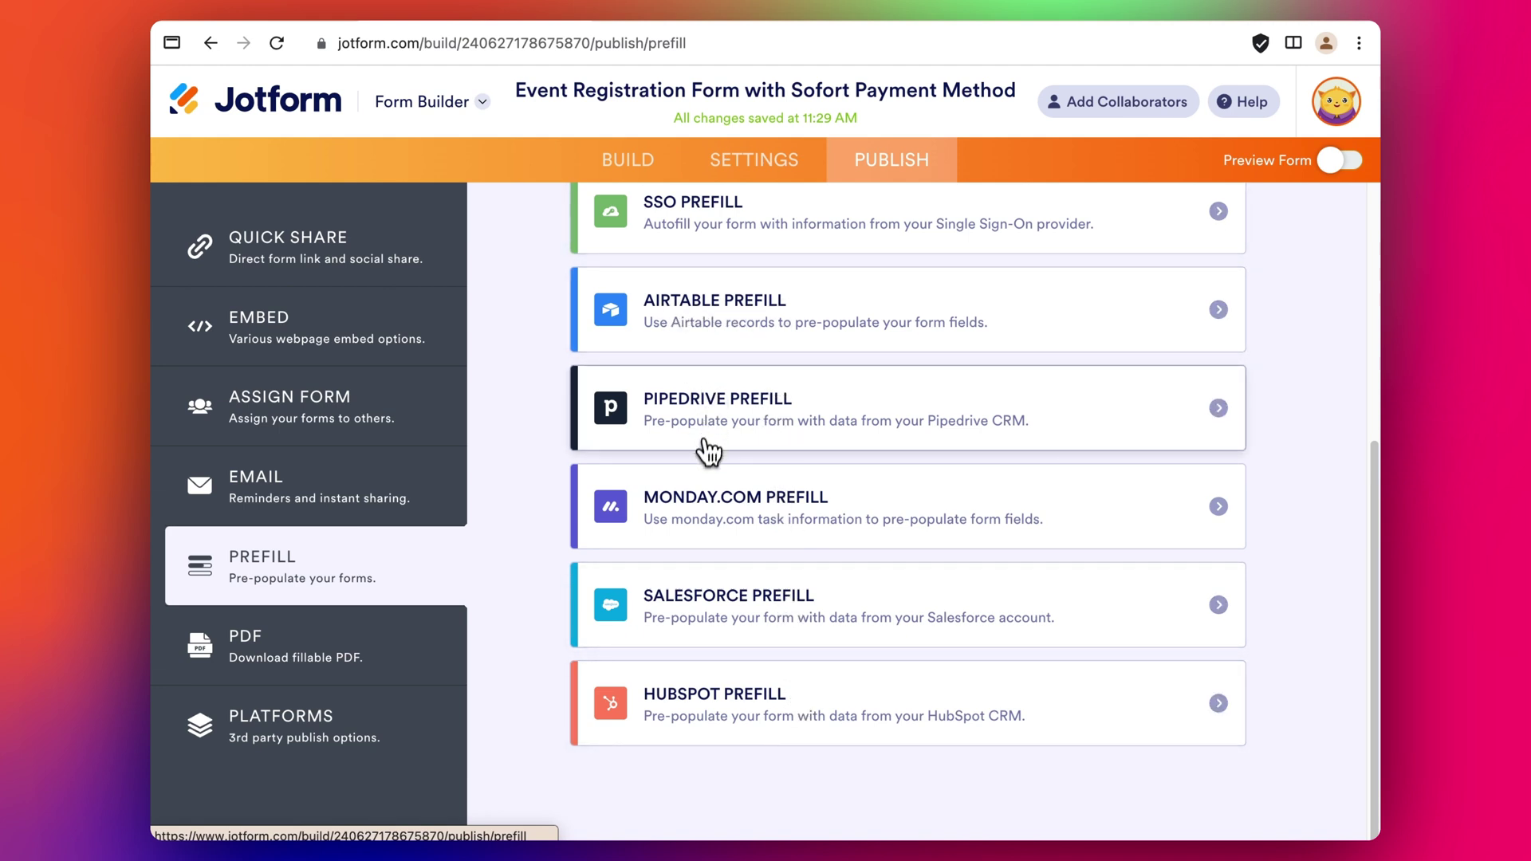
pyautogui.click(840, 727)
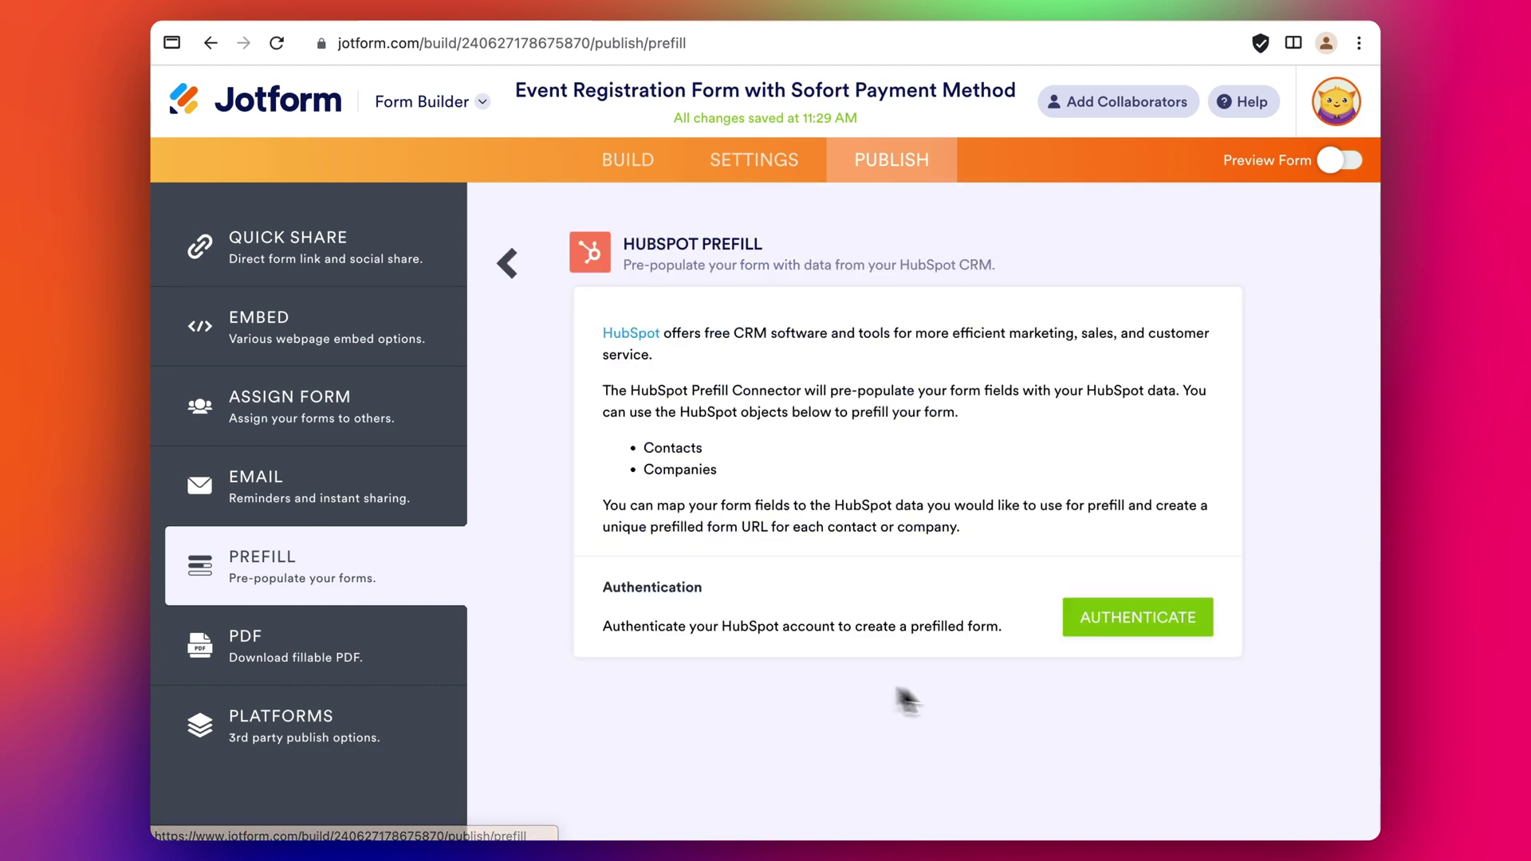
# - Authenticate HubSpot and choose the only listed HubSpot account
pyautogui.click(1146, 619)
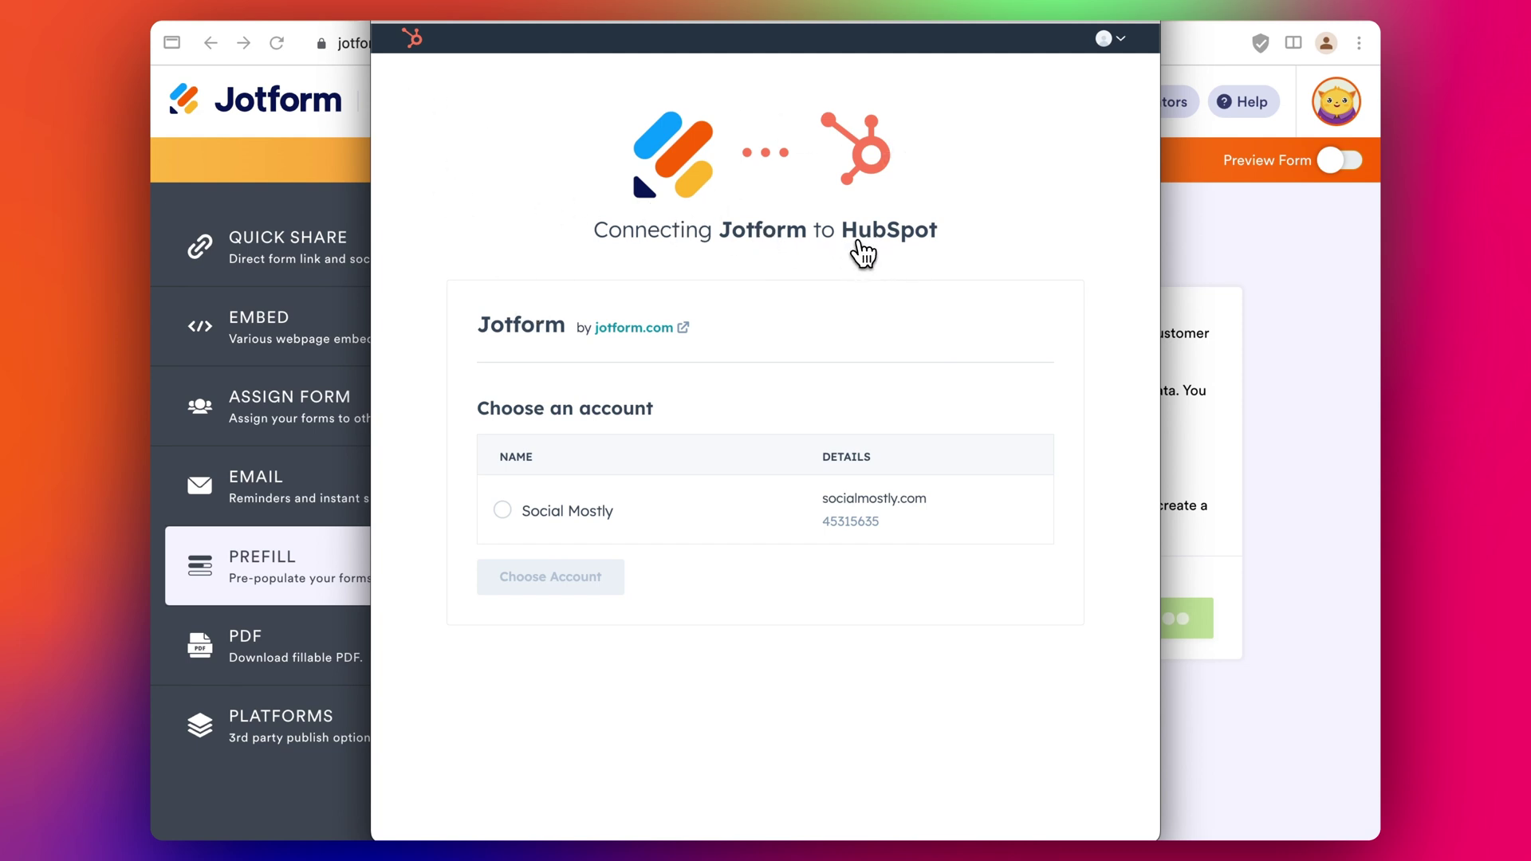
pyautogui.click(552, 524)
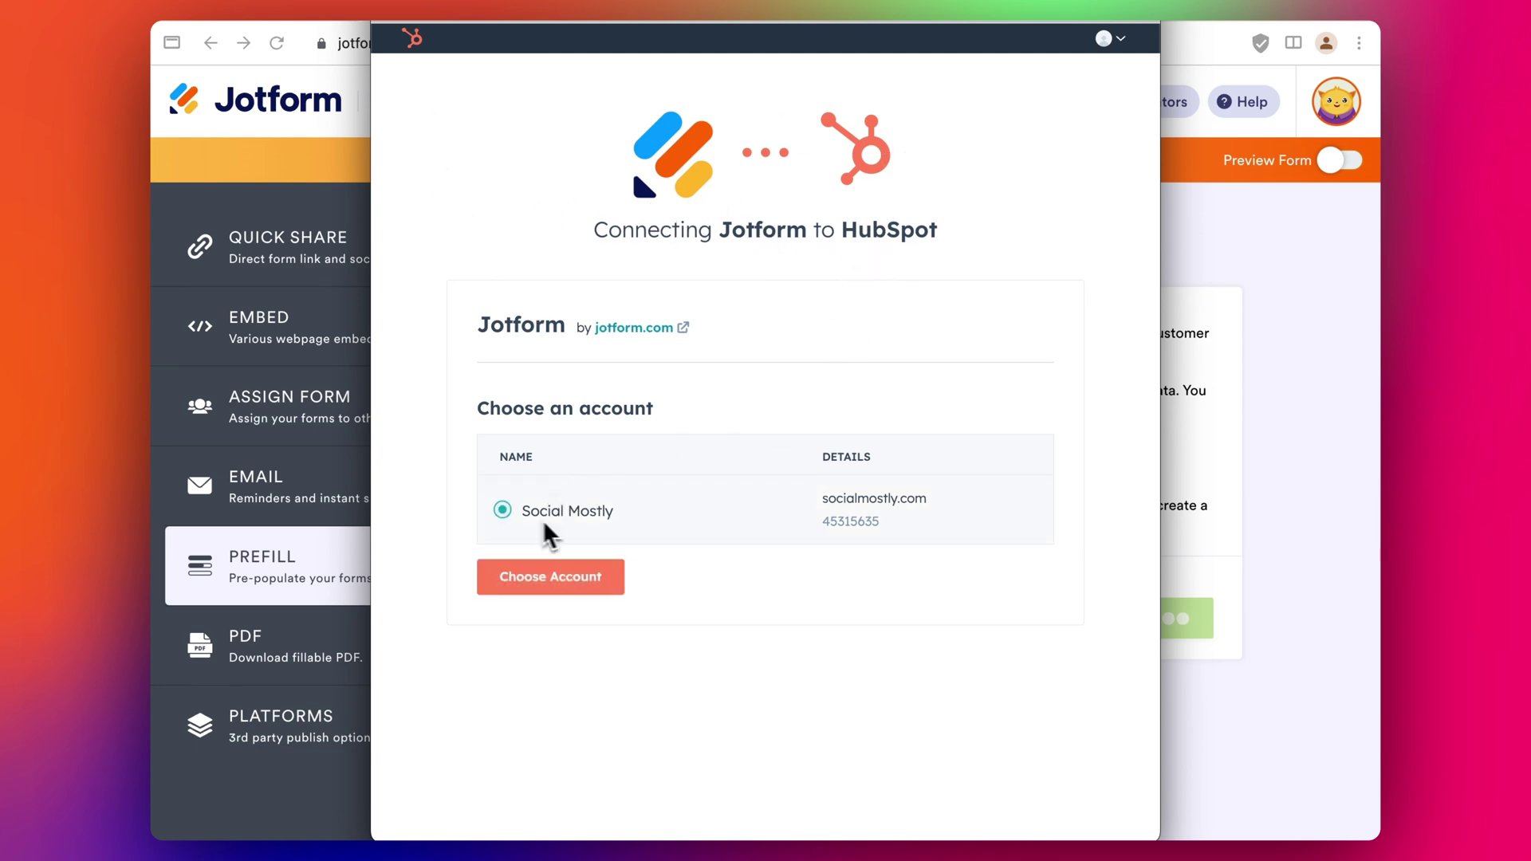
pyautogui.click(549, 586)
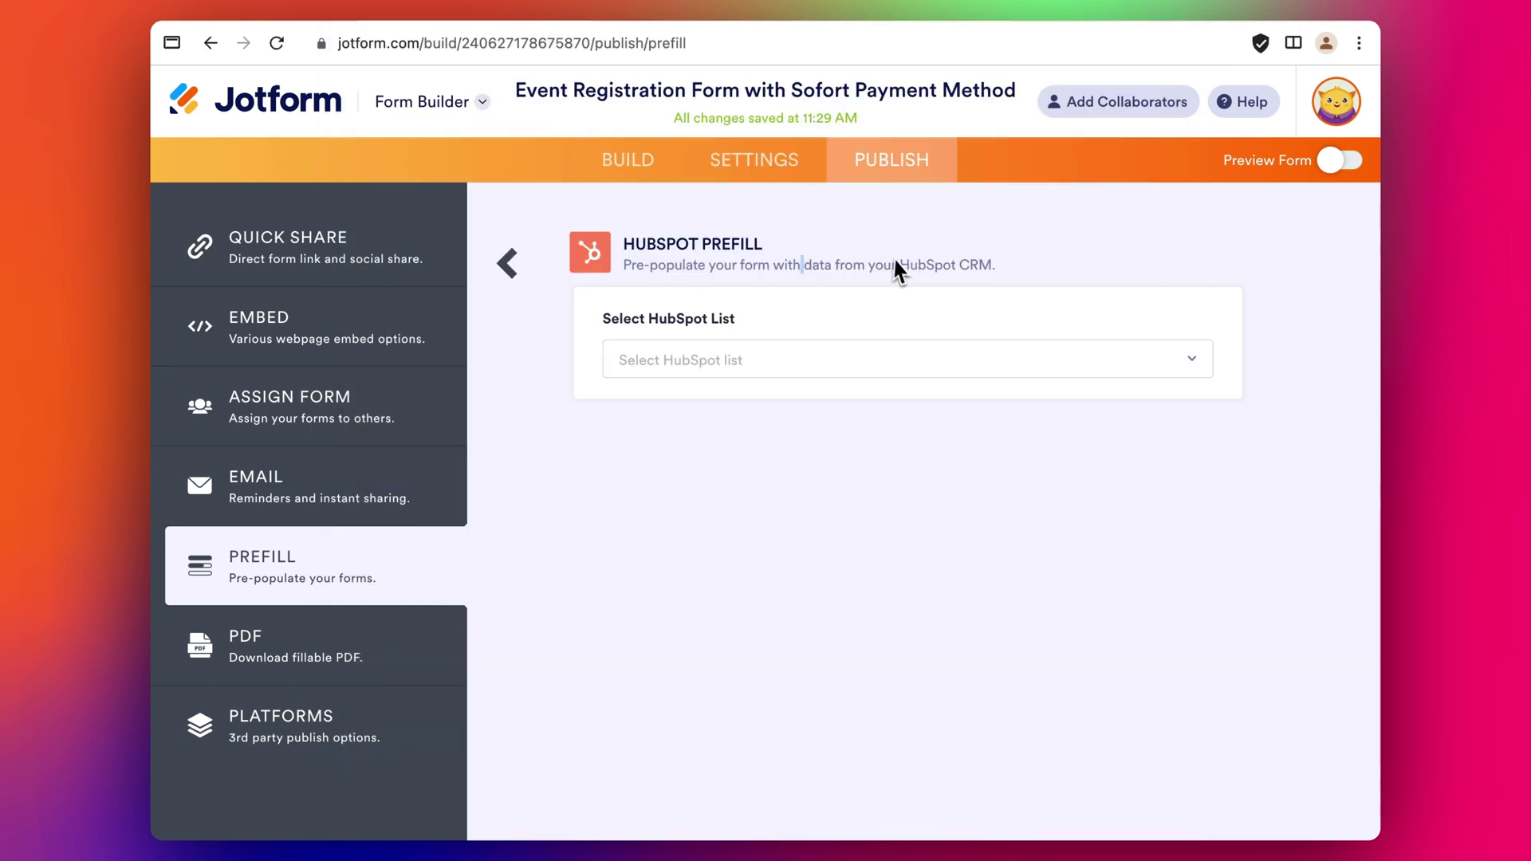
# - Use the Contacts list and add a Company Name to Company Name field mapping
pyautogui.click(753, 340)
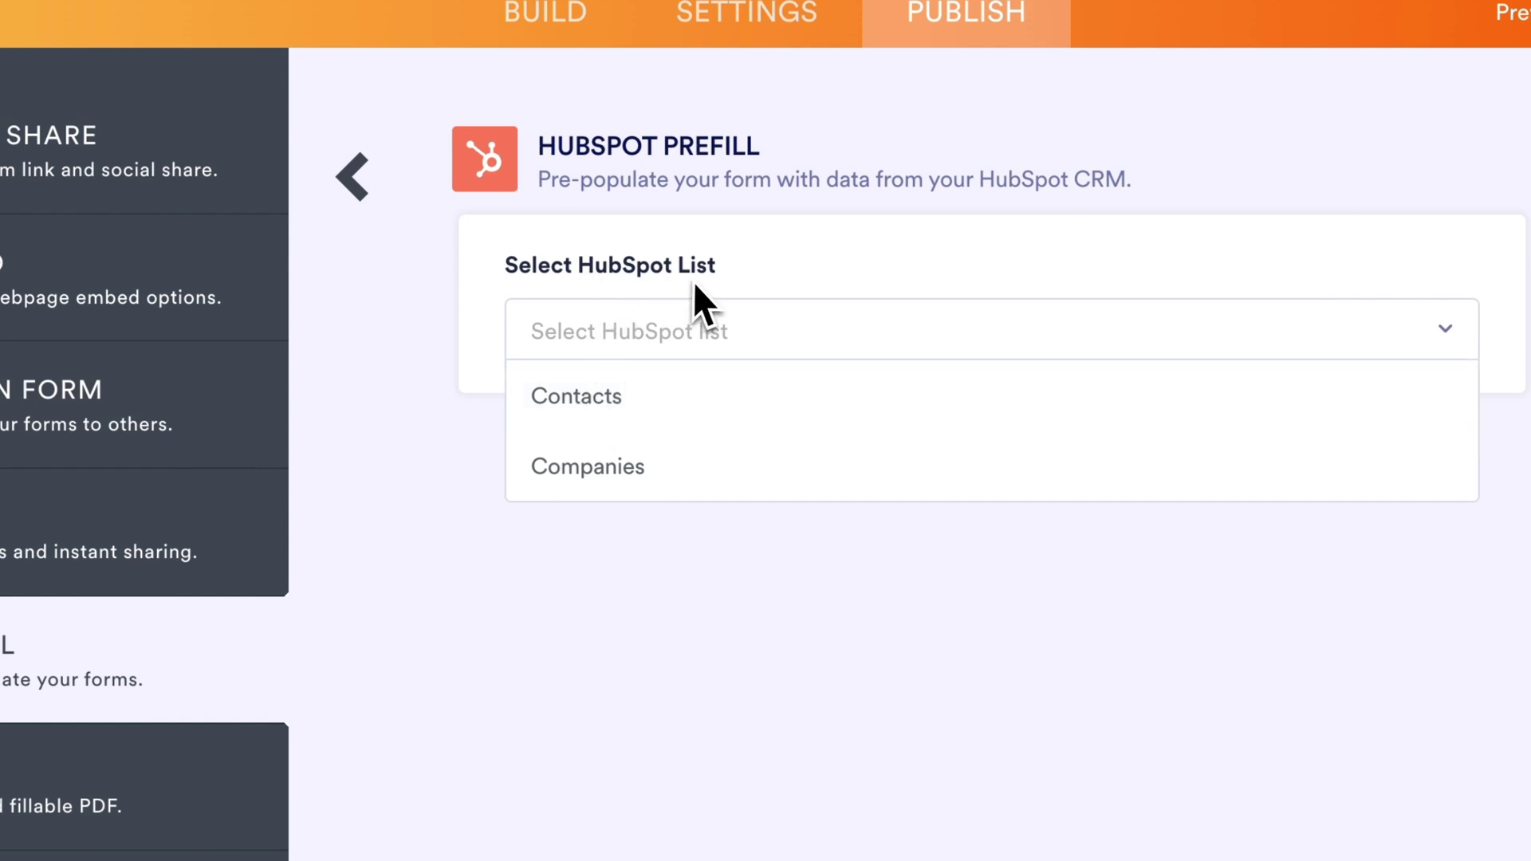
pyautogui.click(562, 418)
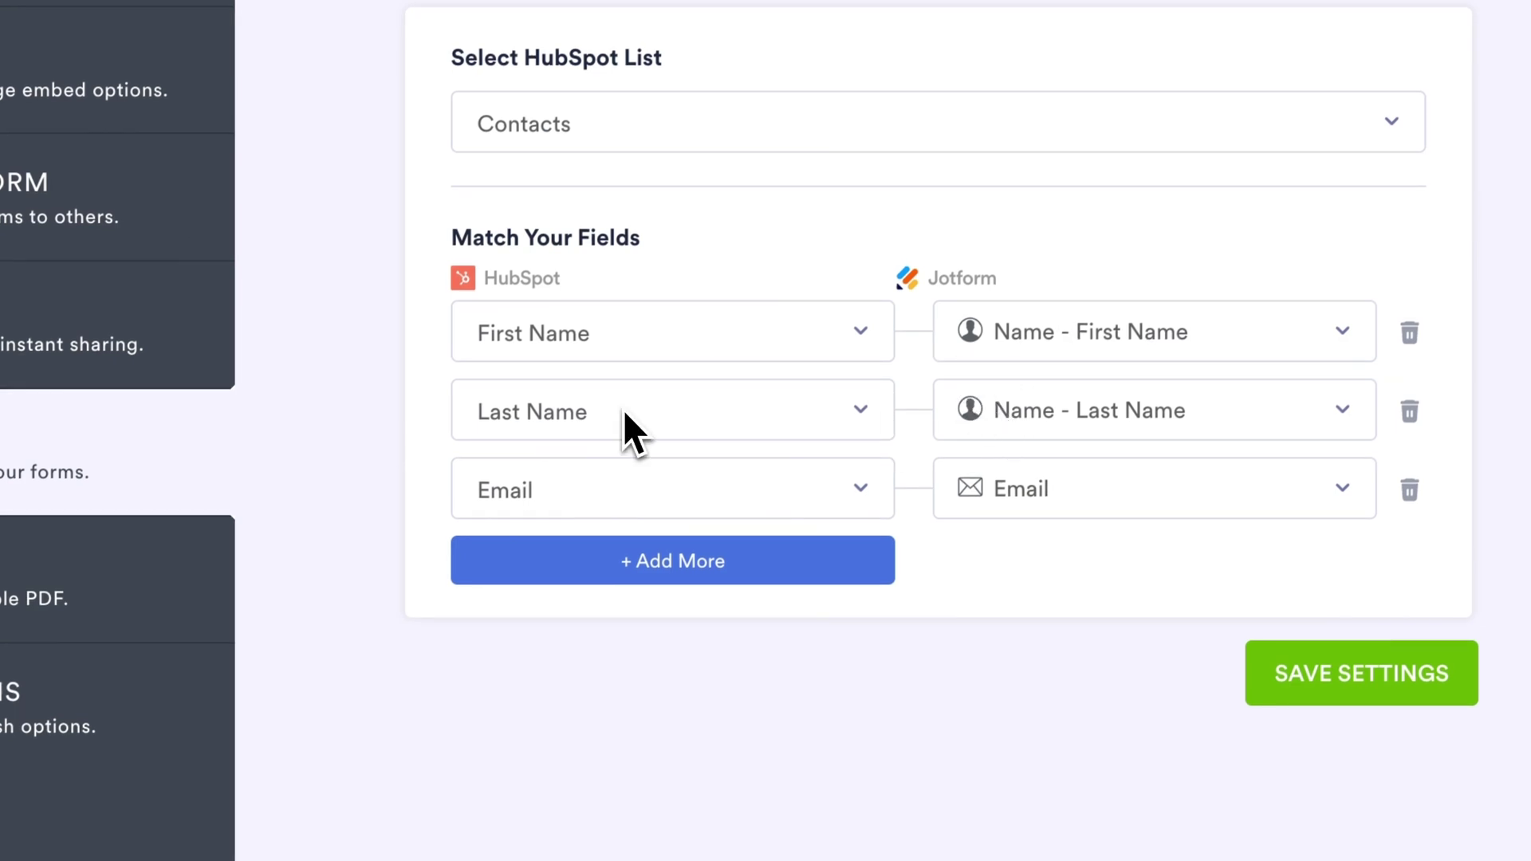
pyautogui.click(796, 563)
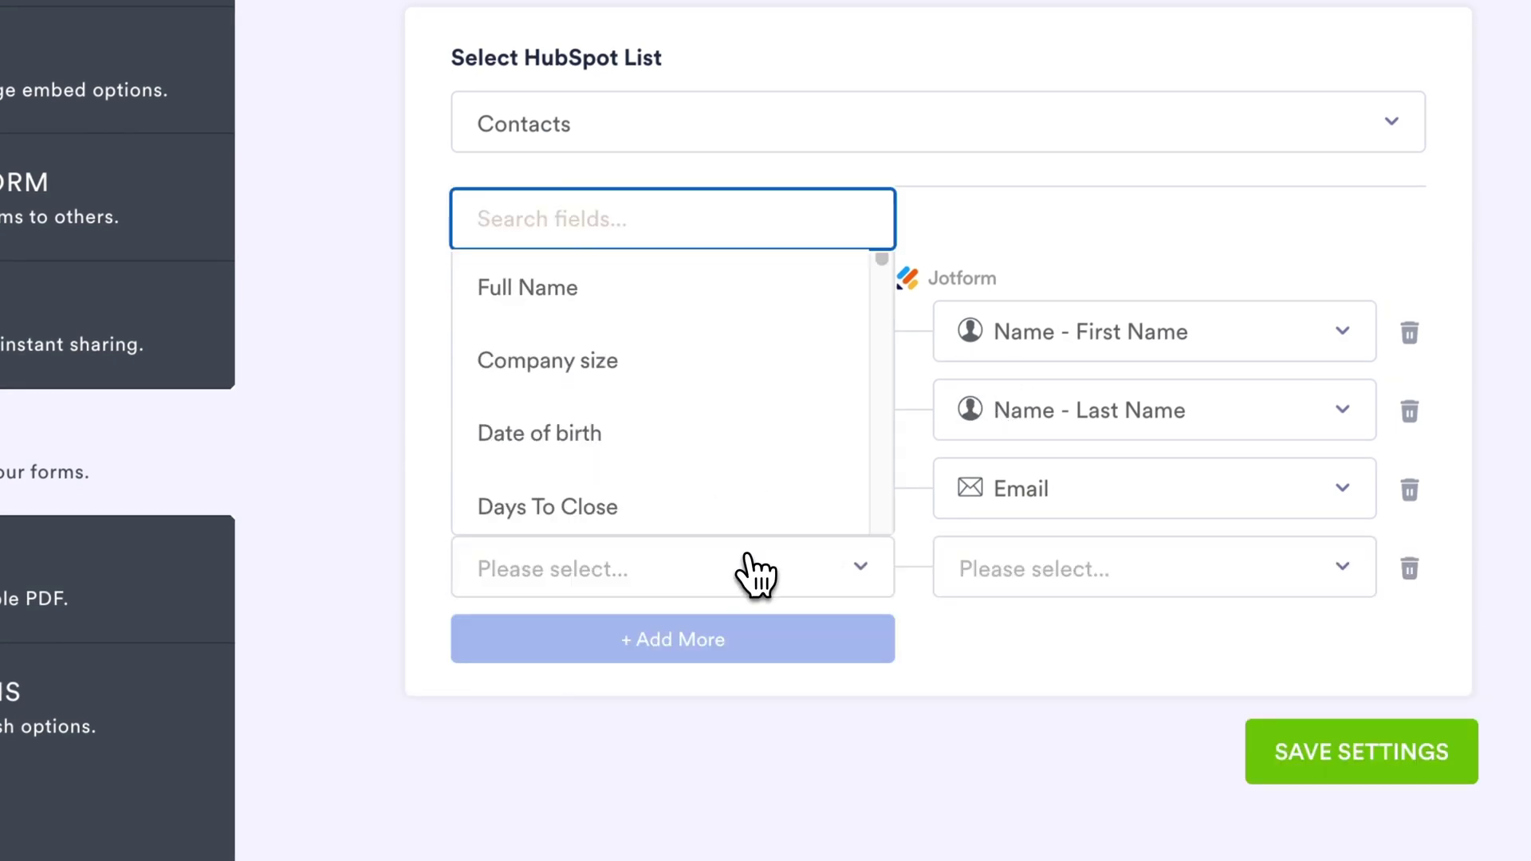
pyautogui.click(1059, 573)
pyautogui.write('comp')
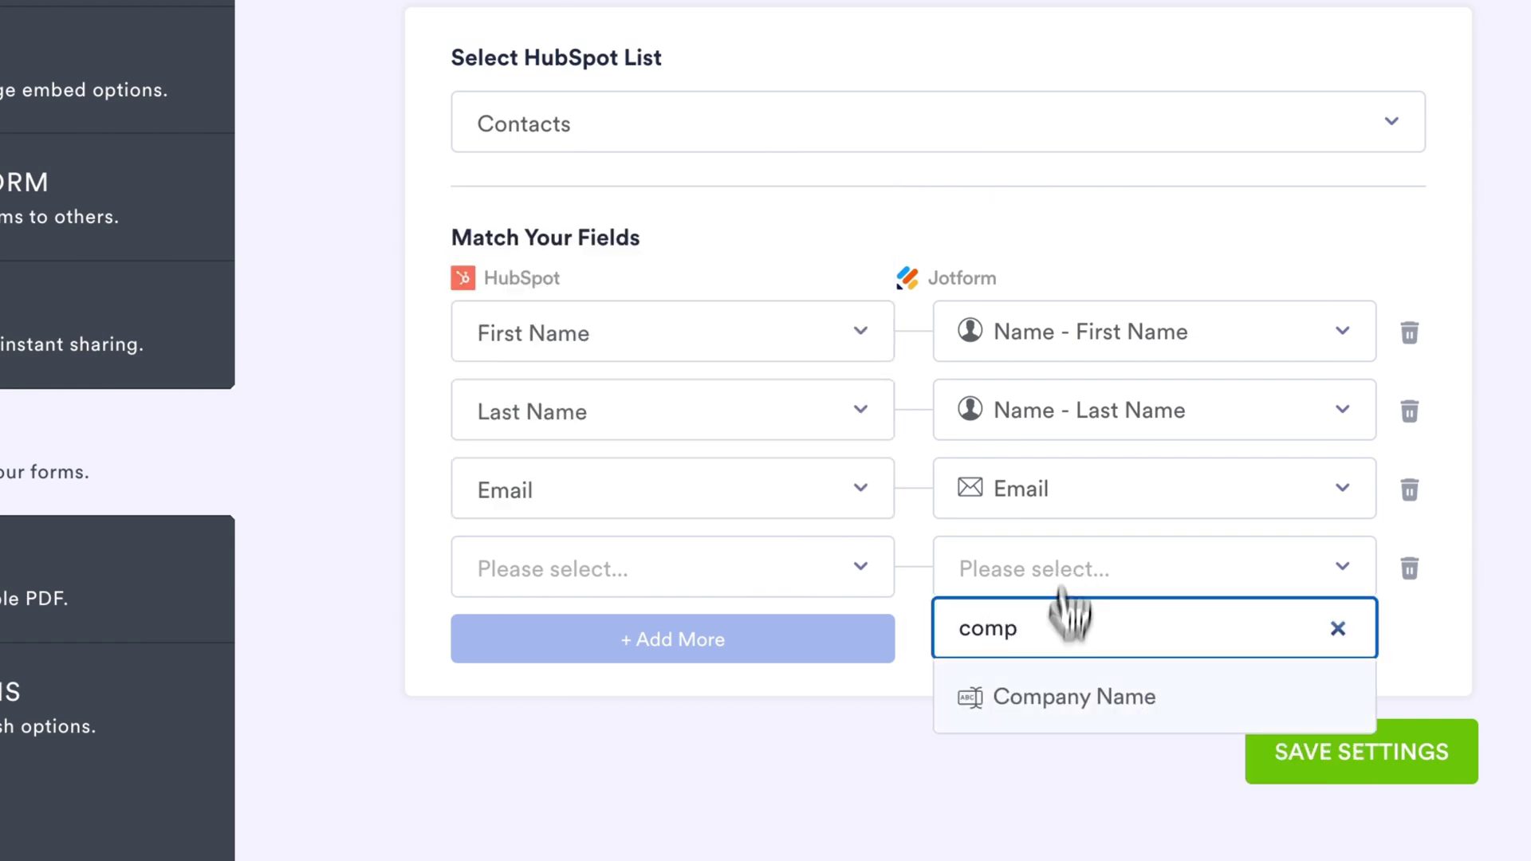
pyautogui.click(1058, 695)
pyautogui.click(584, 581)
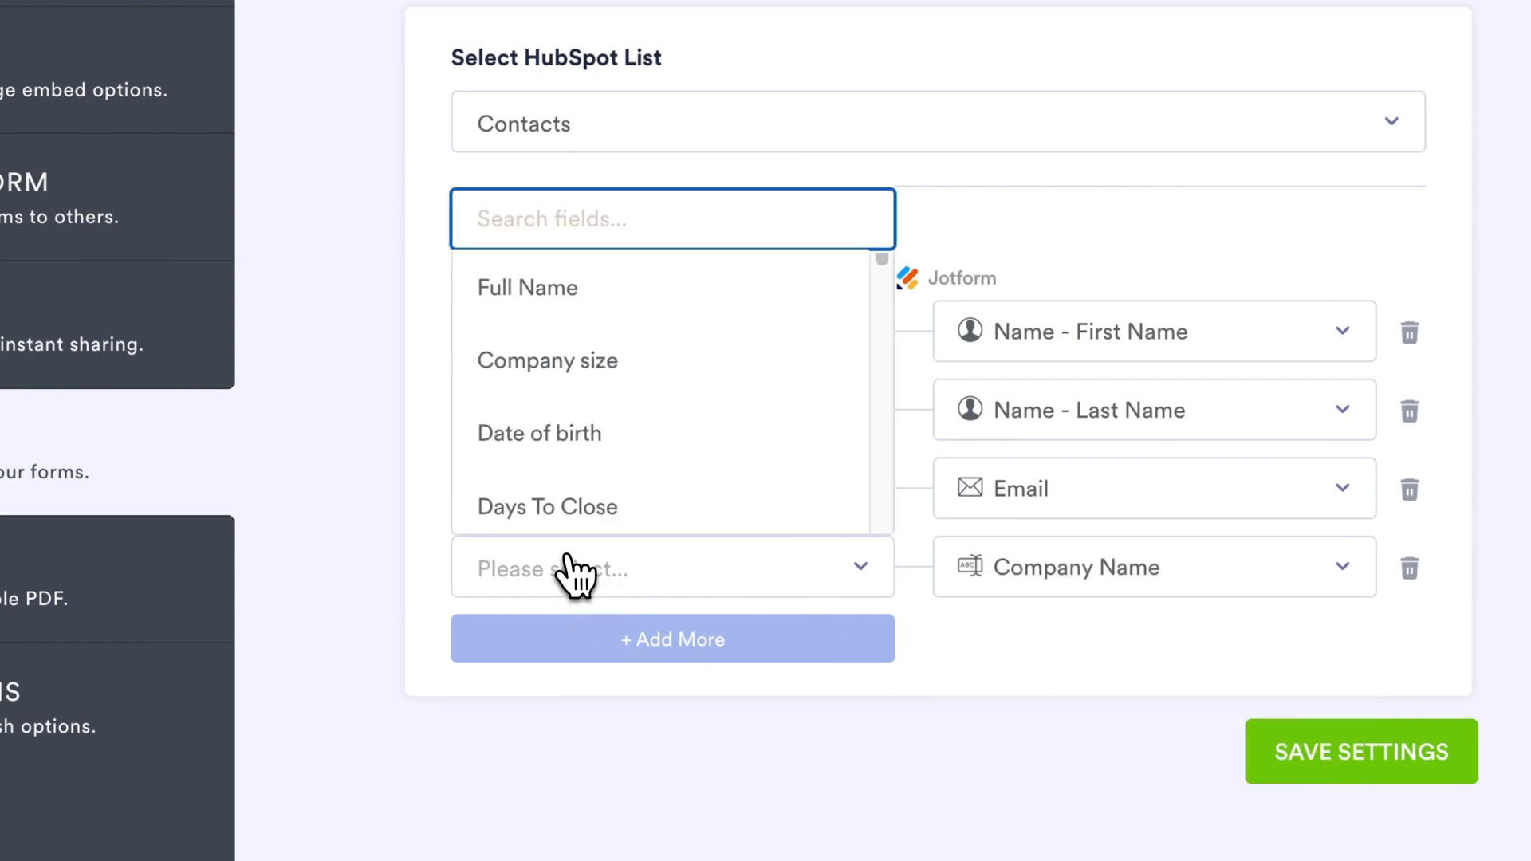
pyautogui.write('compnay')
pyautogui.click(563, 465)
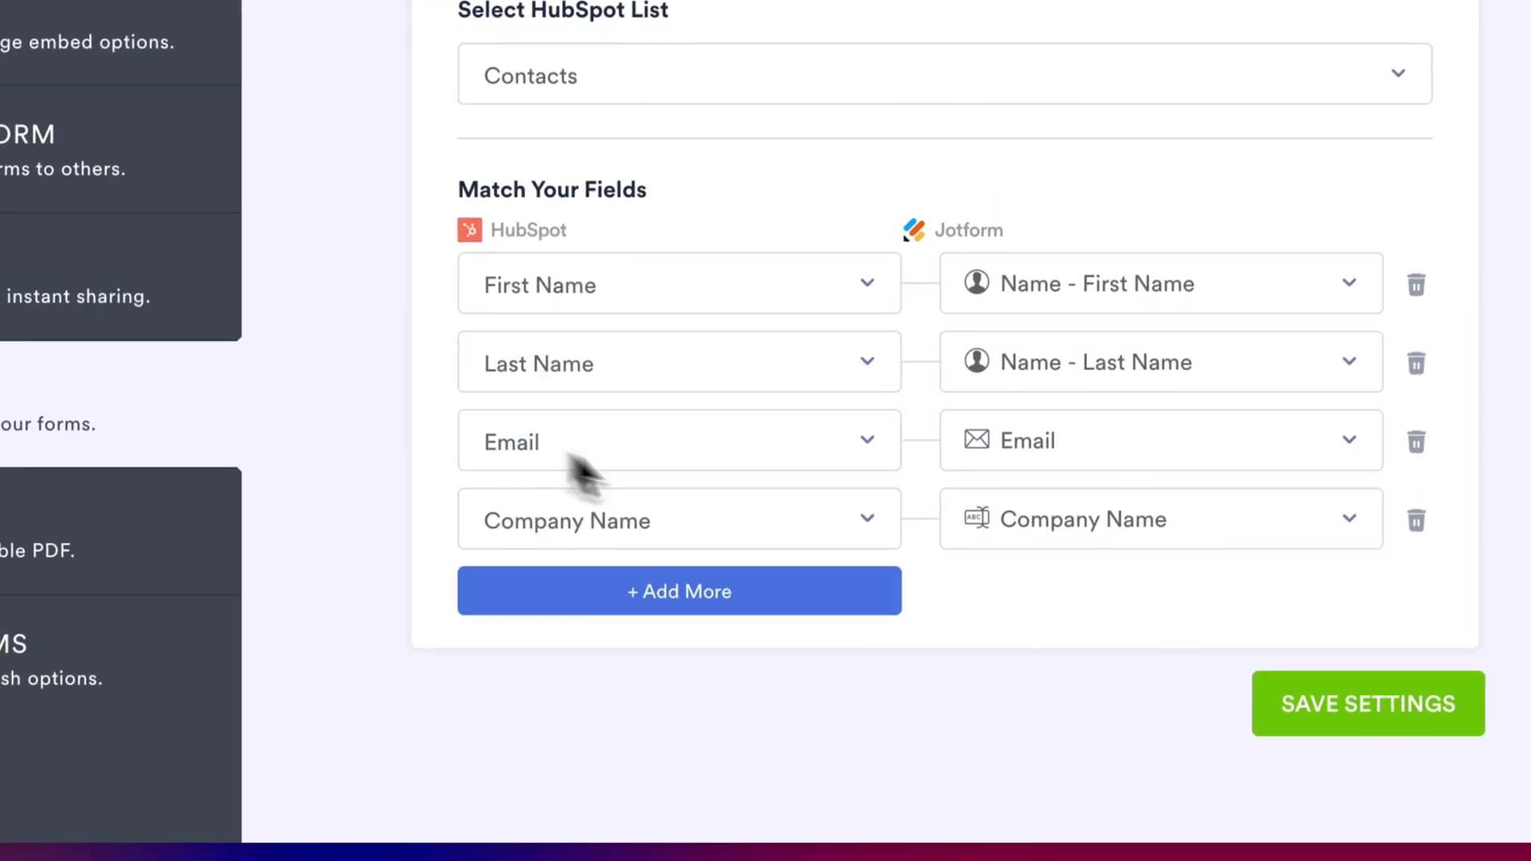
# - Add a fifth mapping matching the Phone Number field to HubSpot Phone Number
pyautogui.click(718, 591)
pyautogui.click(1023, 592)
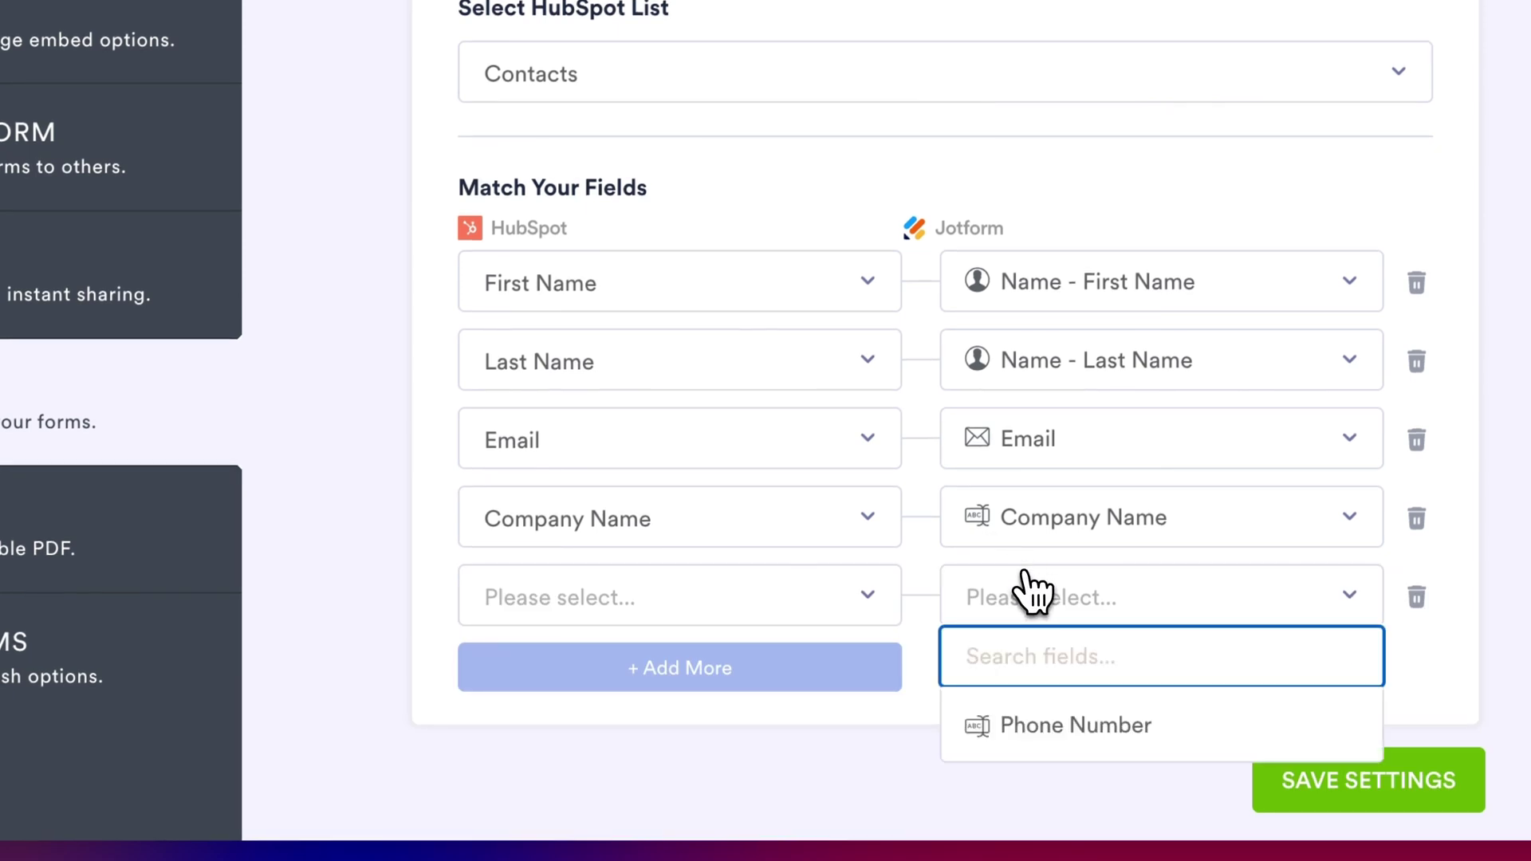
pyautogui.click(1052, 724)
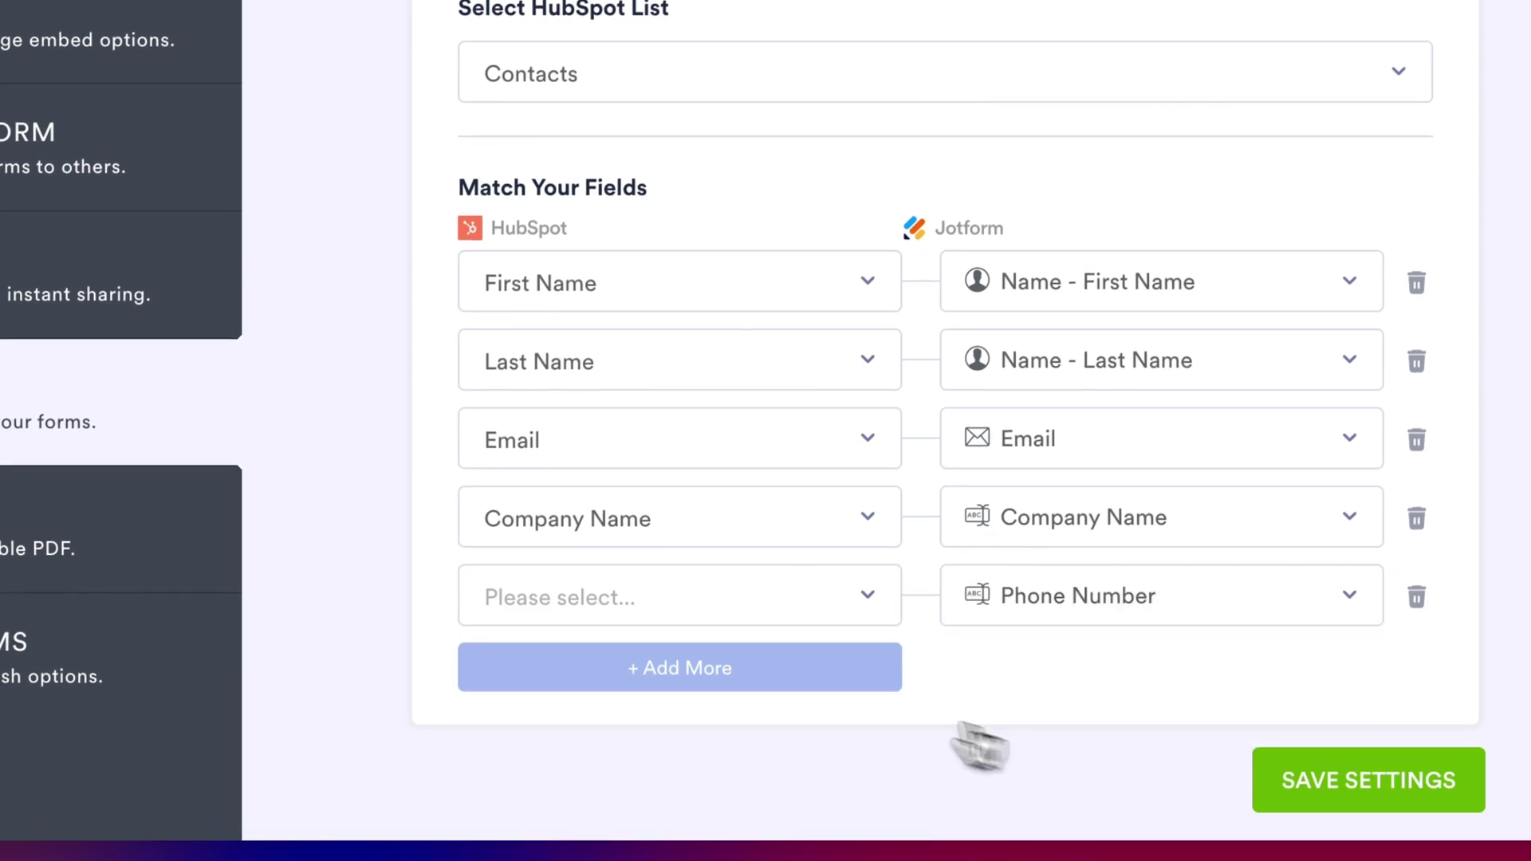
pyautogui.click(706, 603)
pyautogui.write('phone')
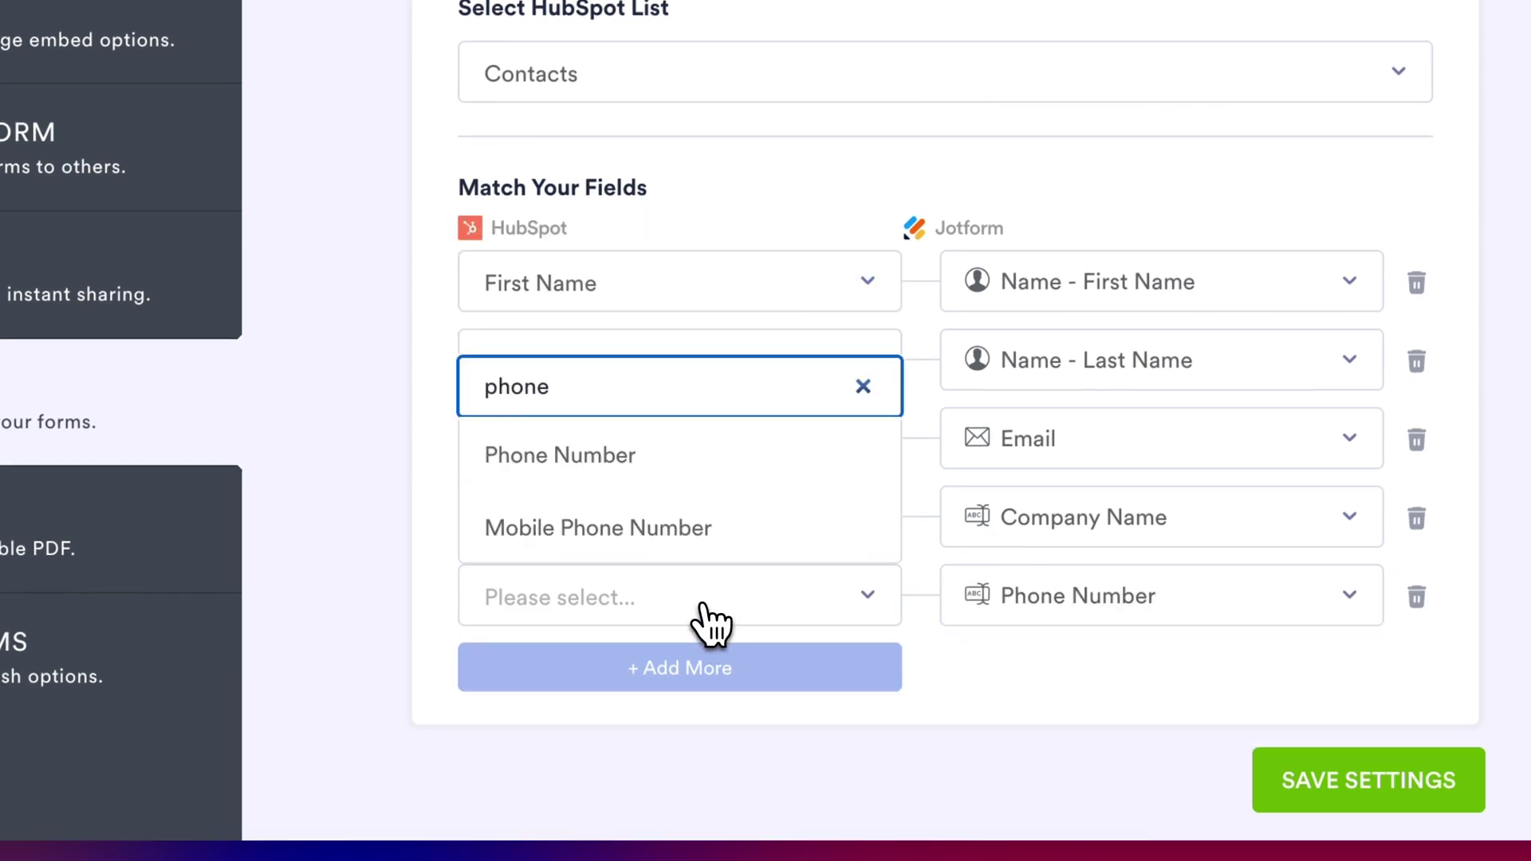
pyautogui.click(664, 457)
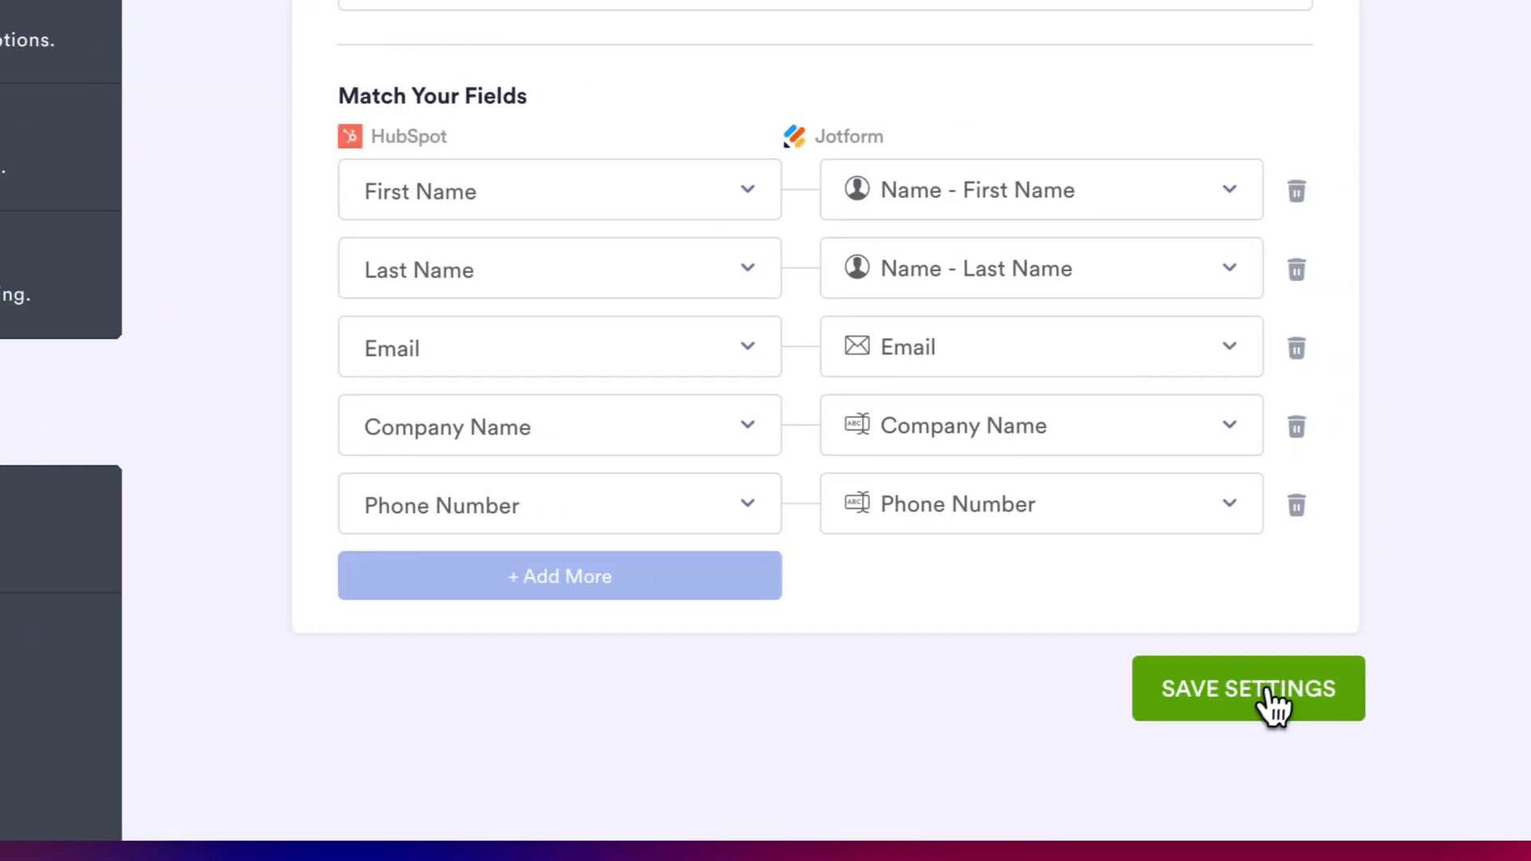
# - Save the field mappings and create prefill entries for all three HubSpot contacts
pyautogui.click(1271, 705)
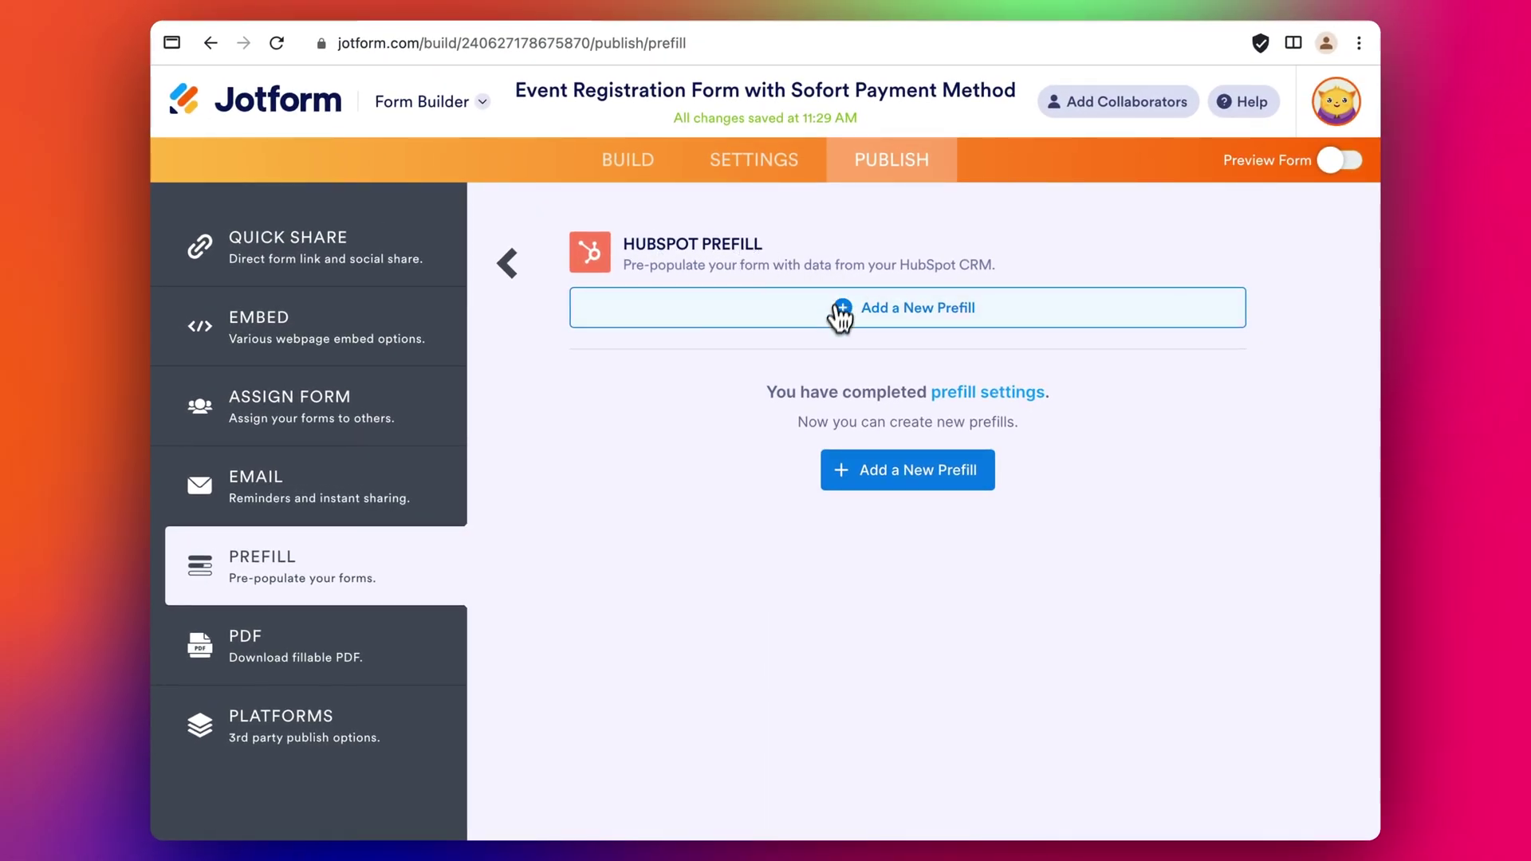
pyautogui.click(841, 315)
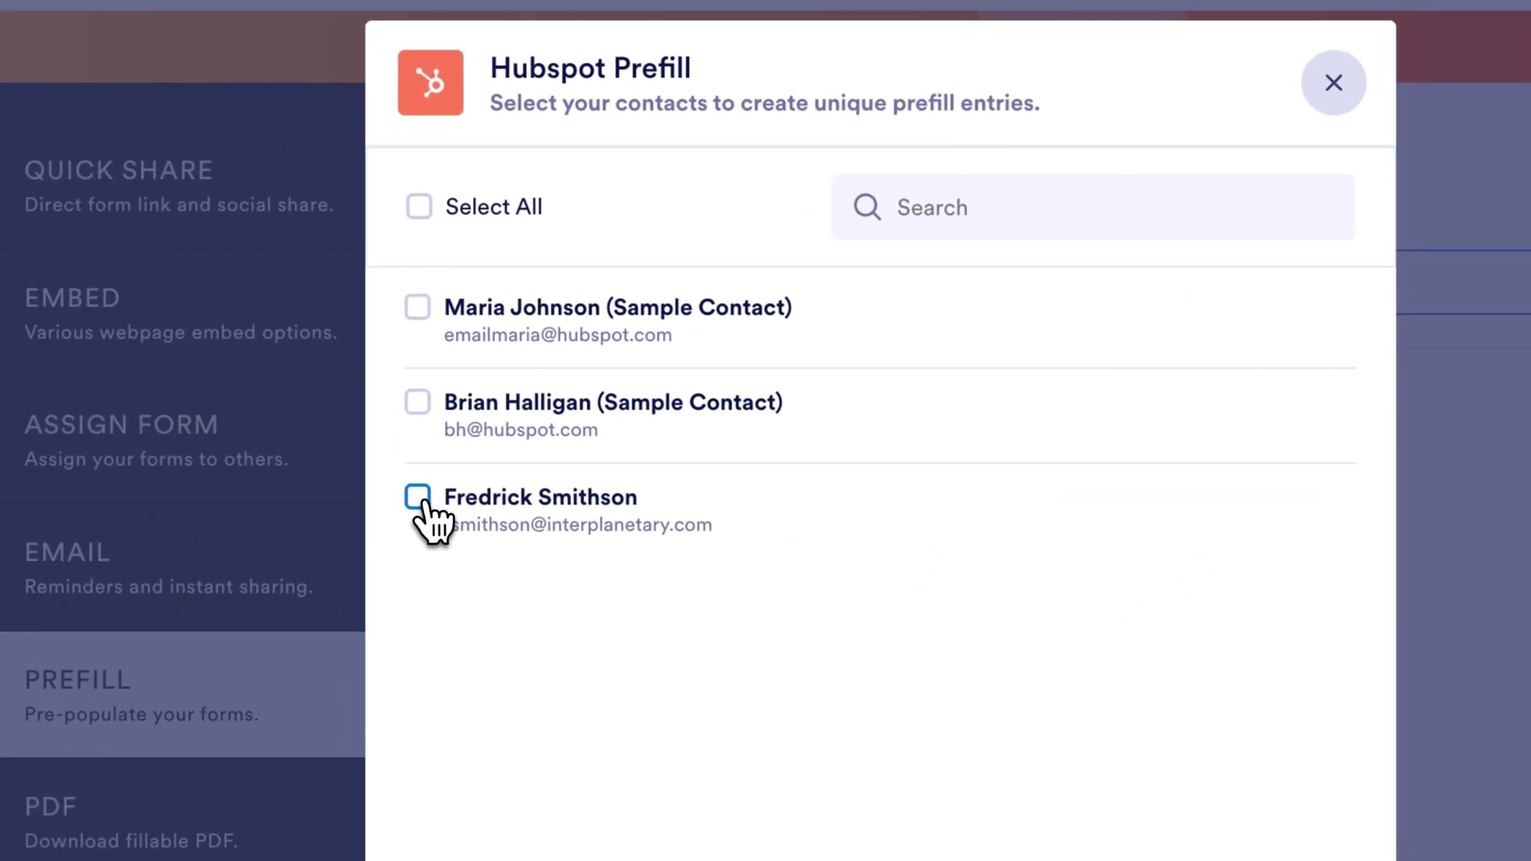
pyautogui.click(417, 499)
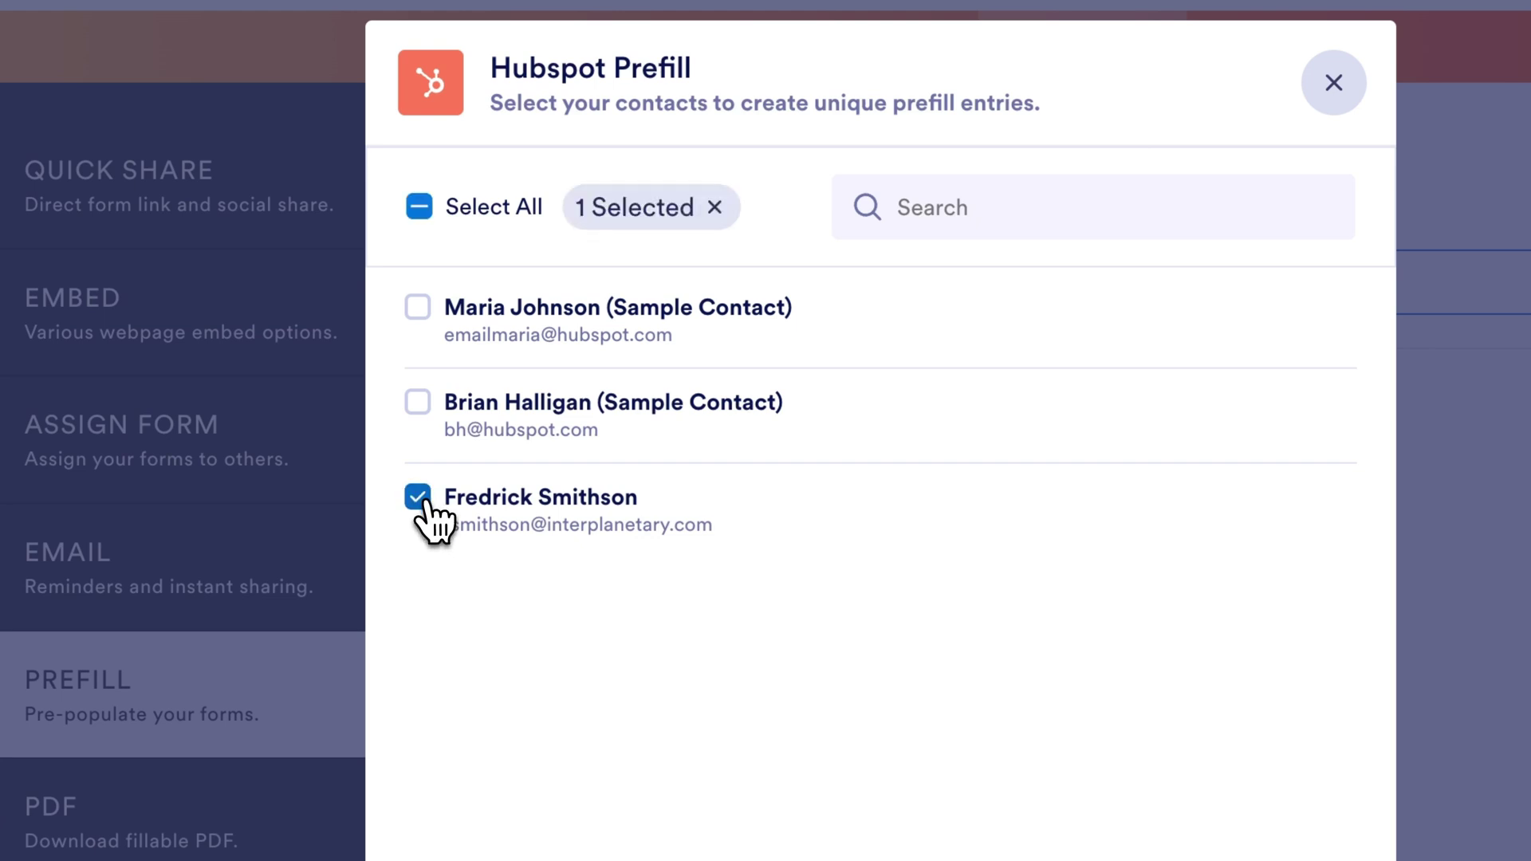
pyautogui.click(417, 403)
pyautogui.click(418, 307)
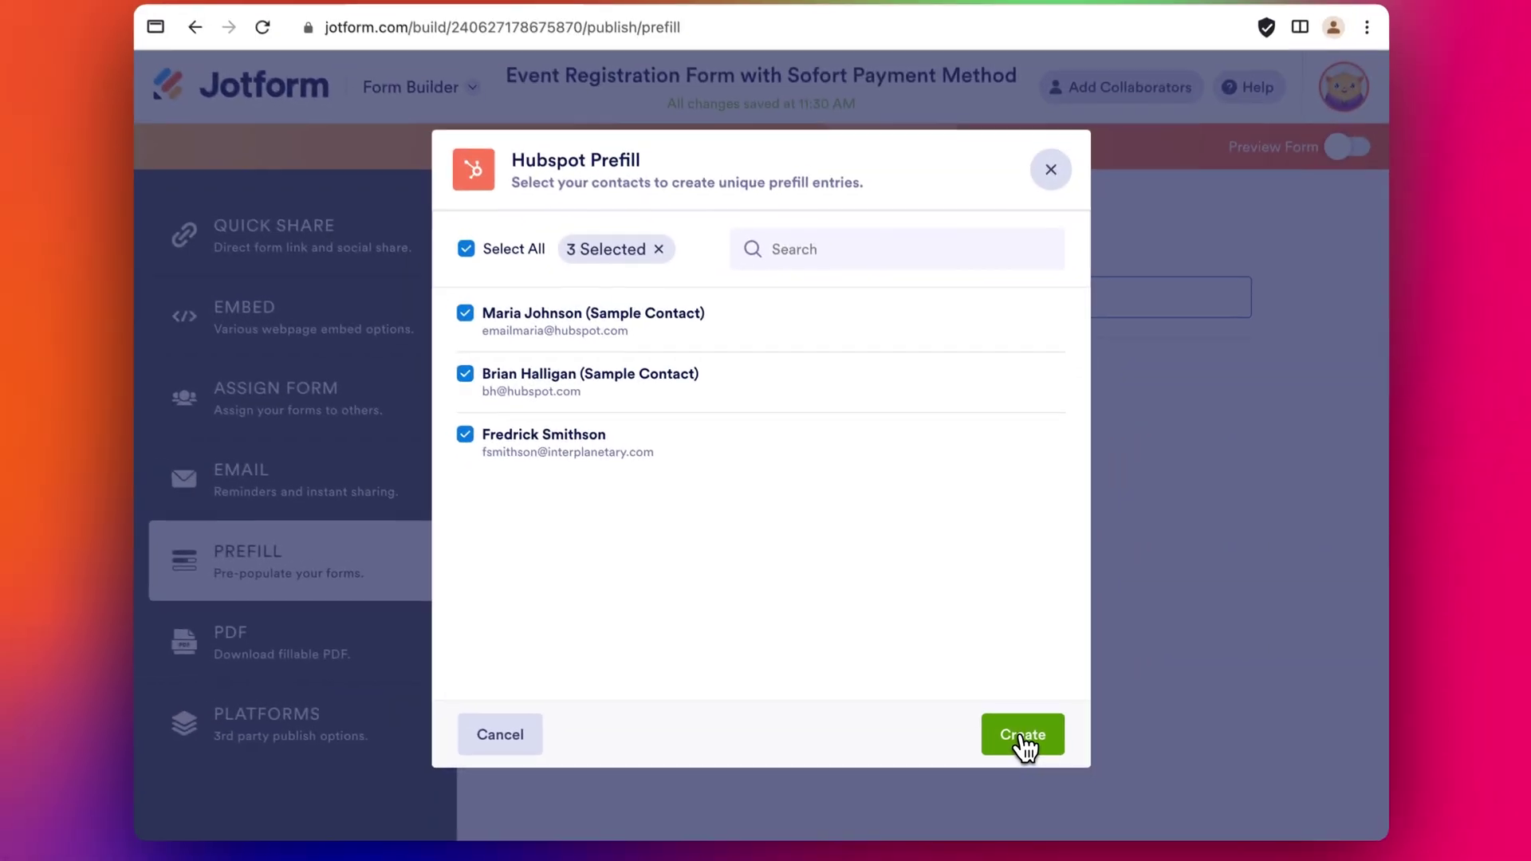
pyautogui.click(1023, 735)
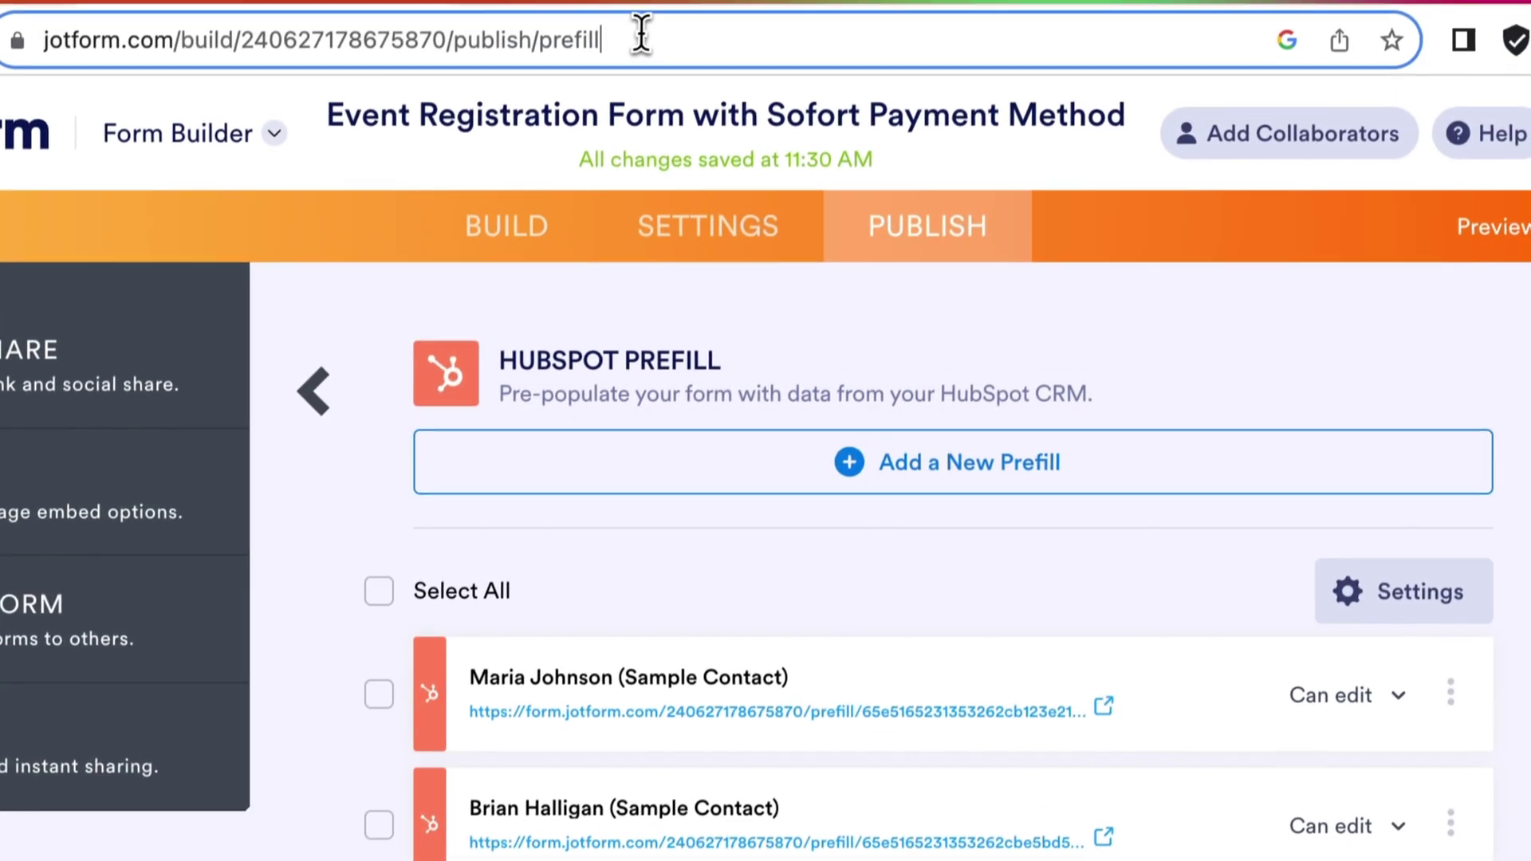
pyautogui.click(667, 56)
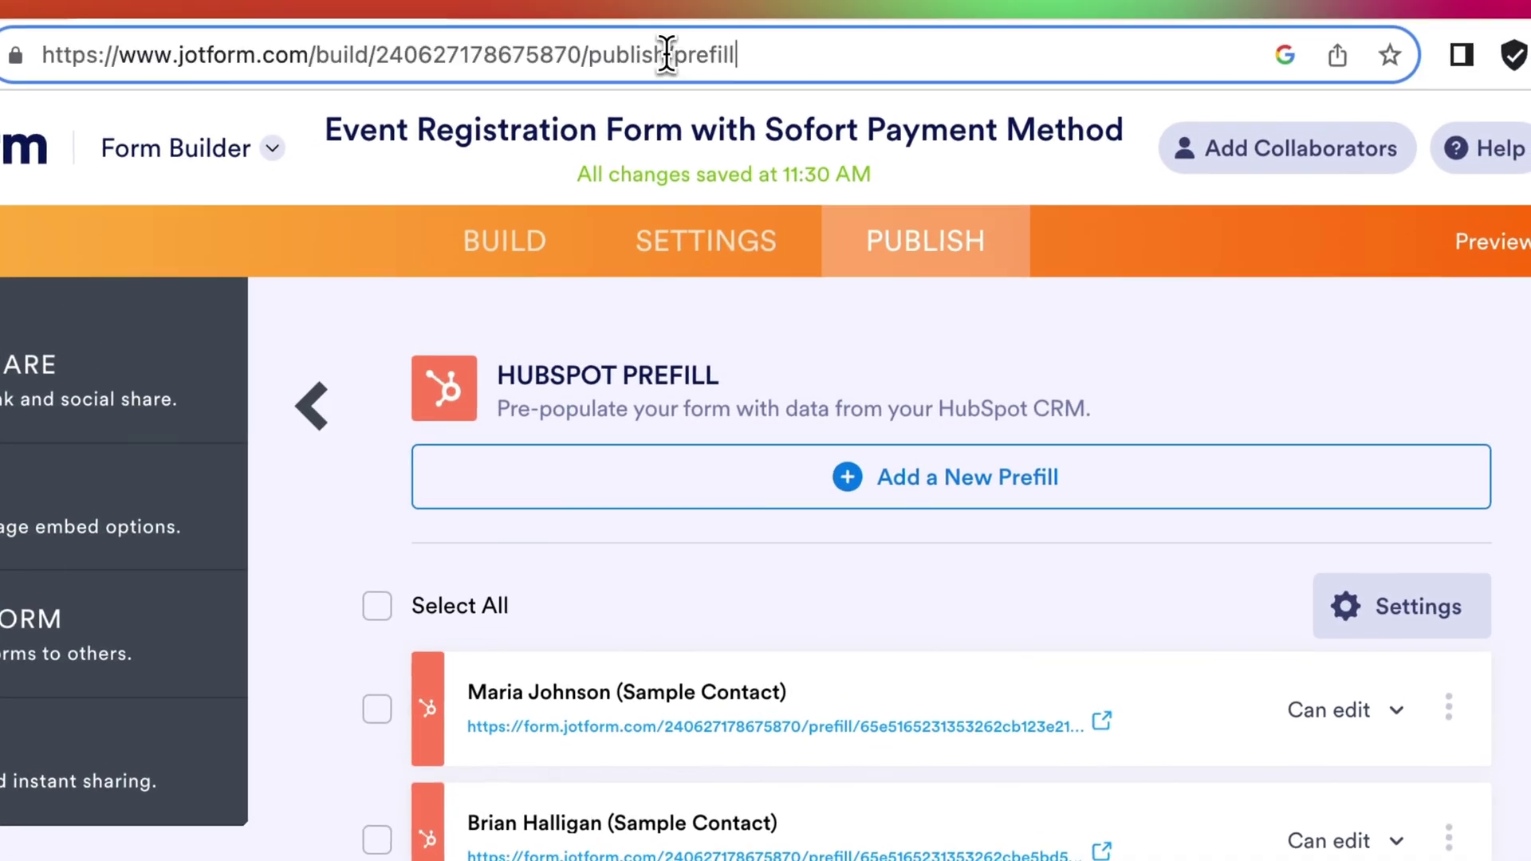
pyautogui.write('?')
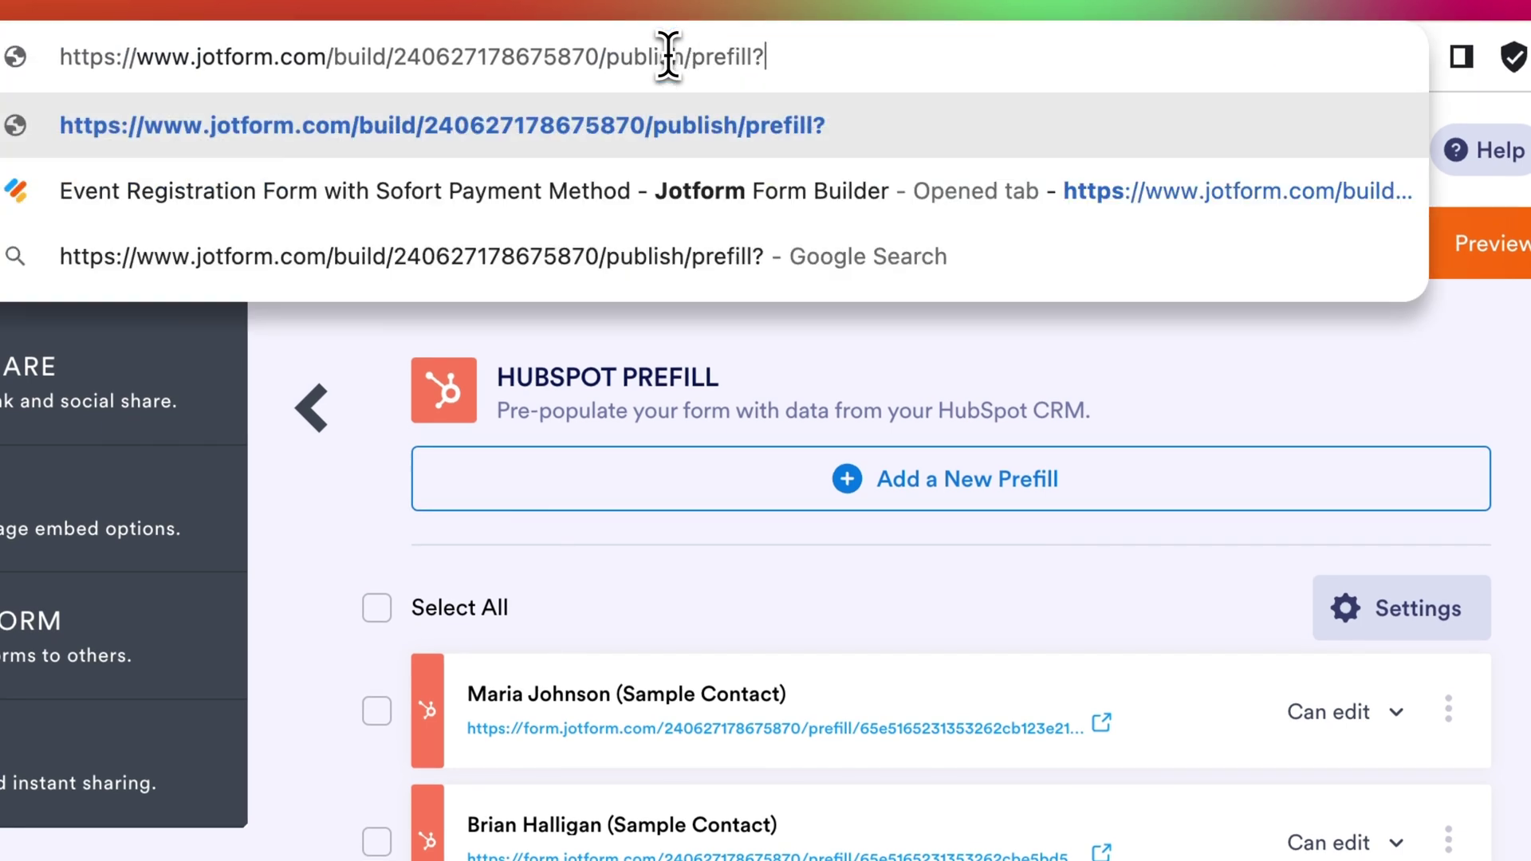
pyautogui.write('email=email')
pyautogui.press('BackSpace')
pyautogui.press('BackSpace')
pyautogui.press('BackSpace')
pyautogui.press('BackSpace')
pyautogui.press('BackSpace')
pyautogui.write('sdfsv@sfvs.com')
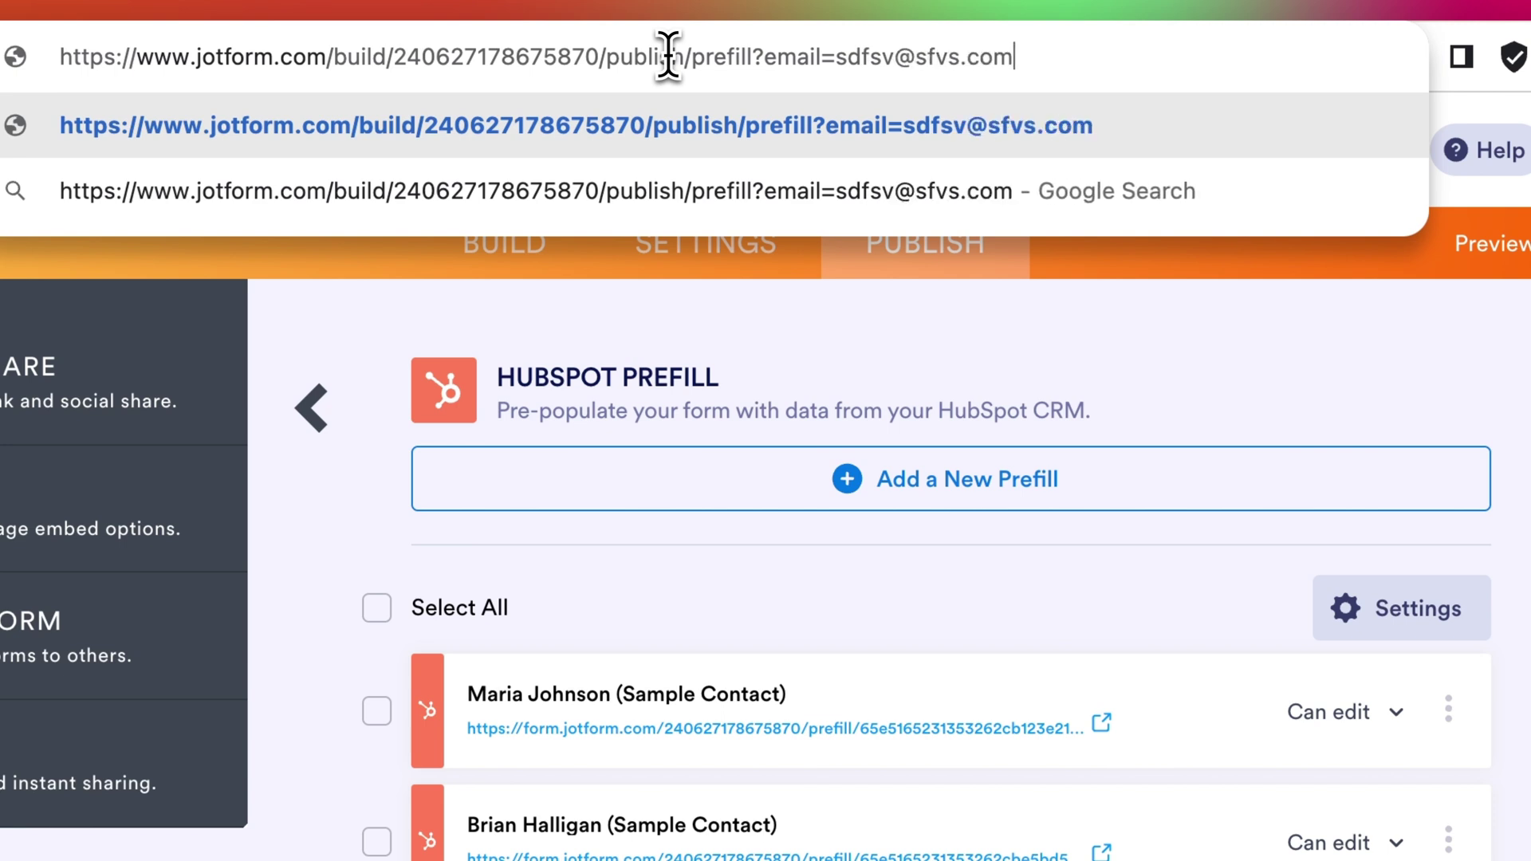
pyautogui.write('e')
pyautogui.moveTo(751, 55); pyautogui.dragTo(882, 55)
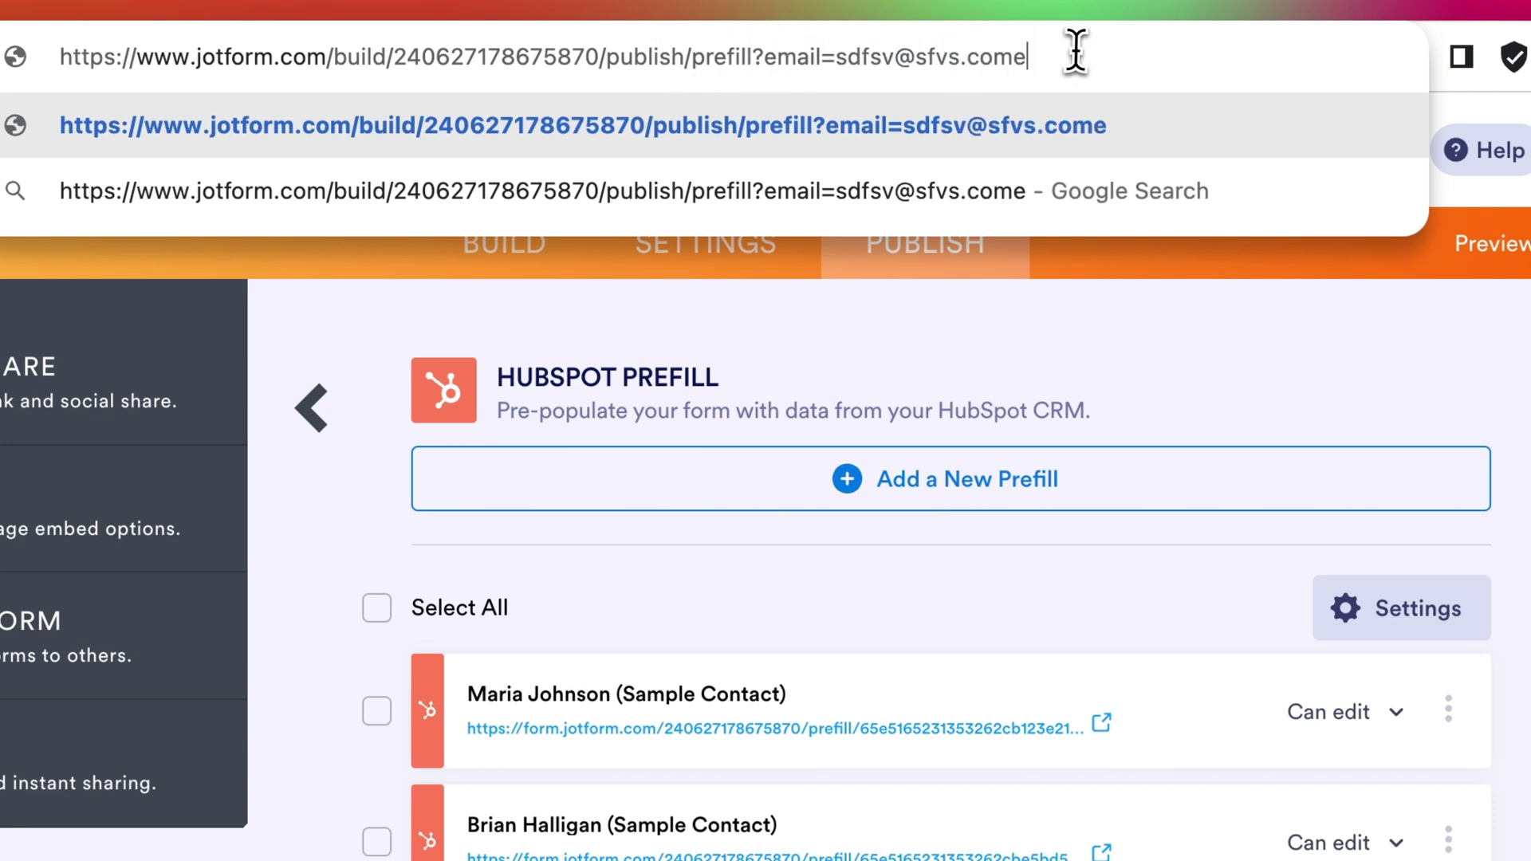
pyautogui.moveTo(1076, 55); pyautogui.dragTo(765, 56)
pyautogui.press('BackSpace')
pyautogui.press('BackSpace')
pyautogui.click(913, 440)
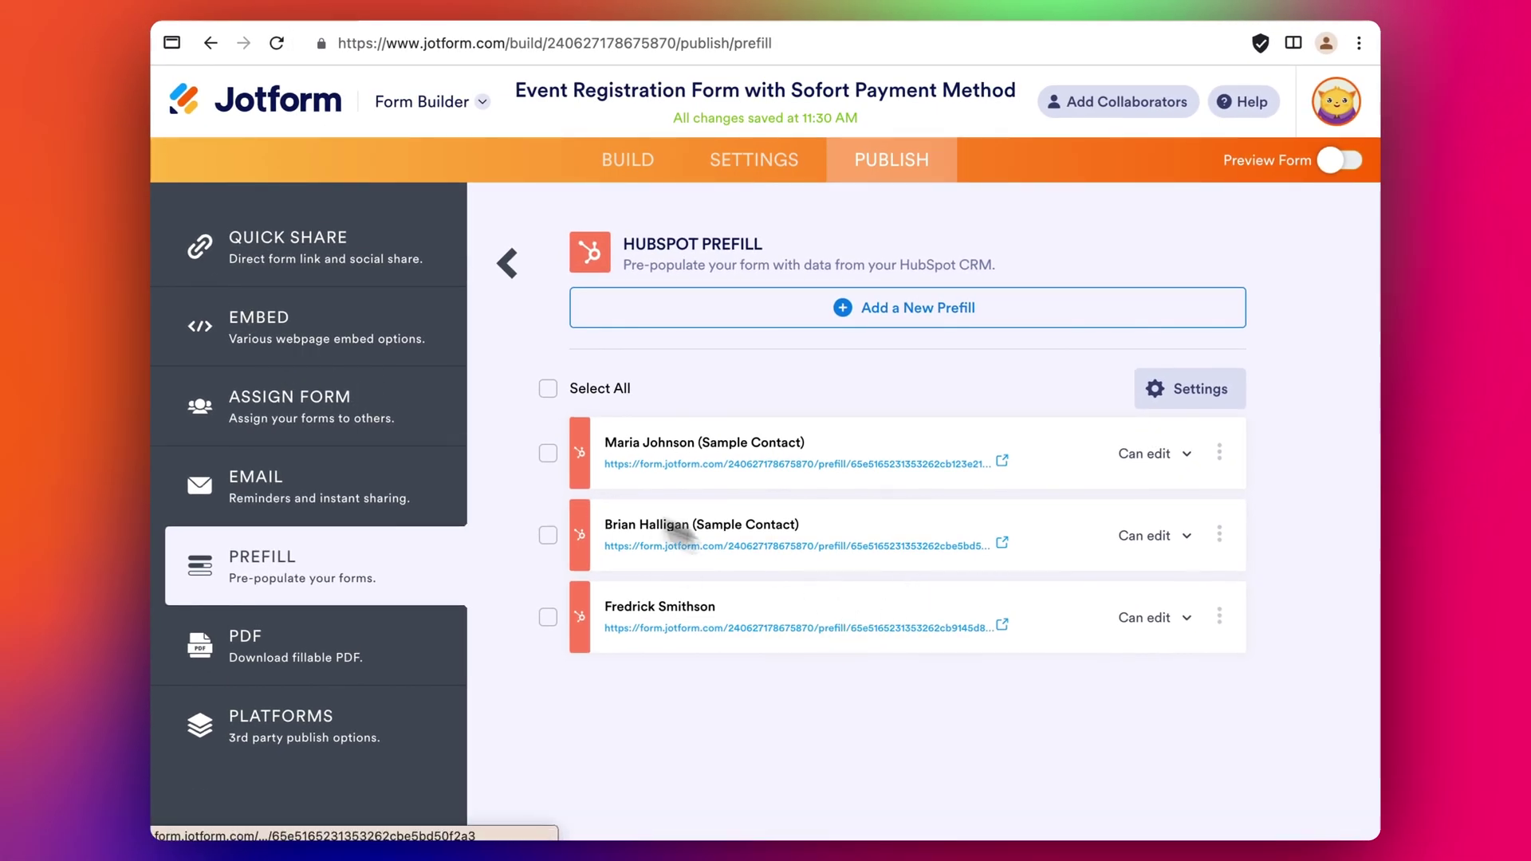
pyautogui.click(757, 629)
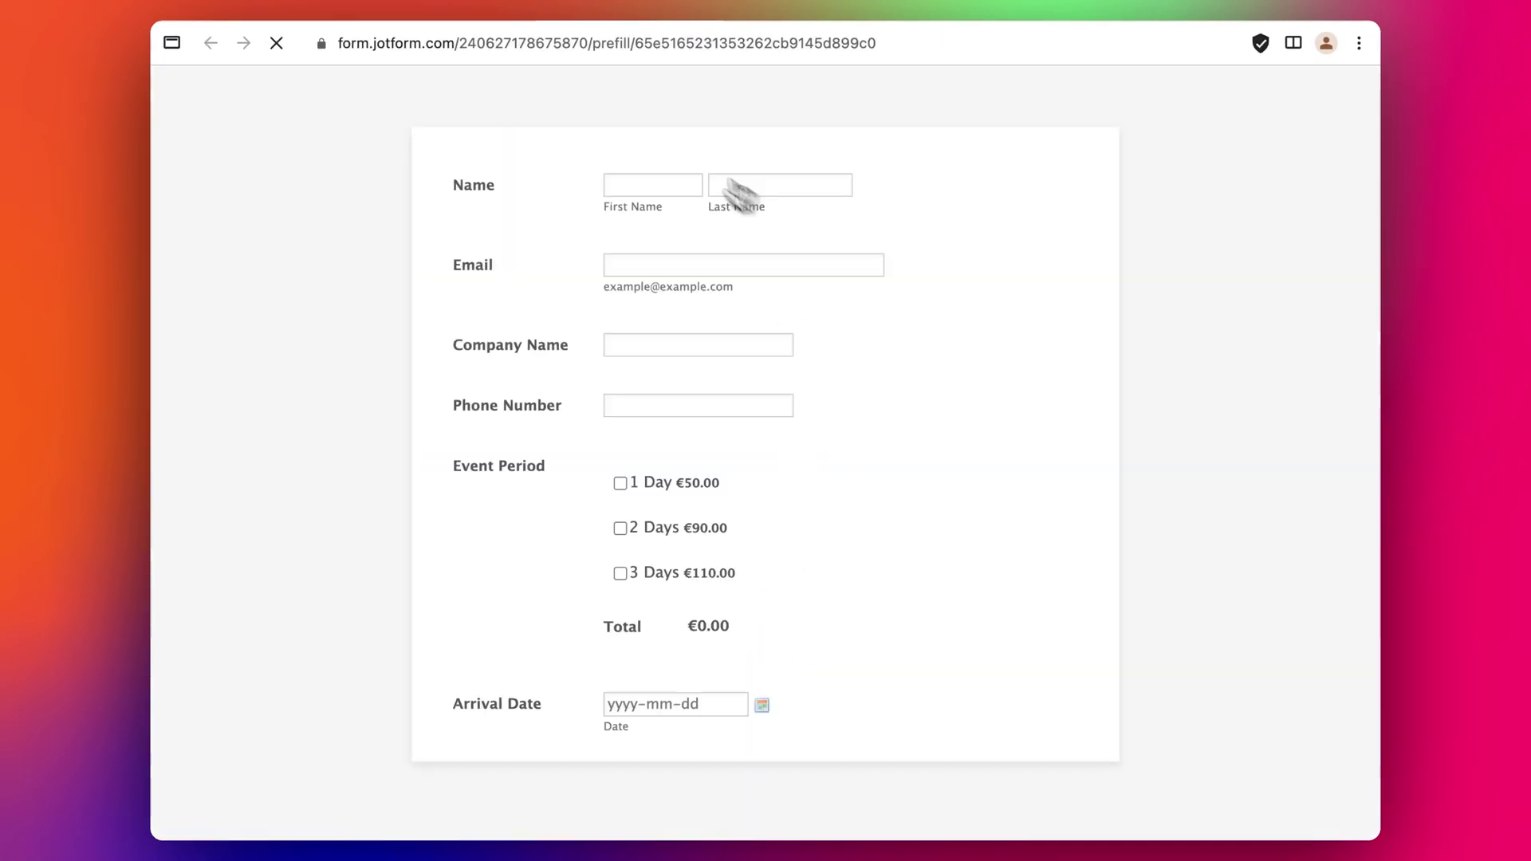
pyautogui.doubleClick(990, 49)
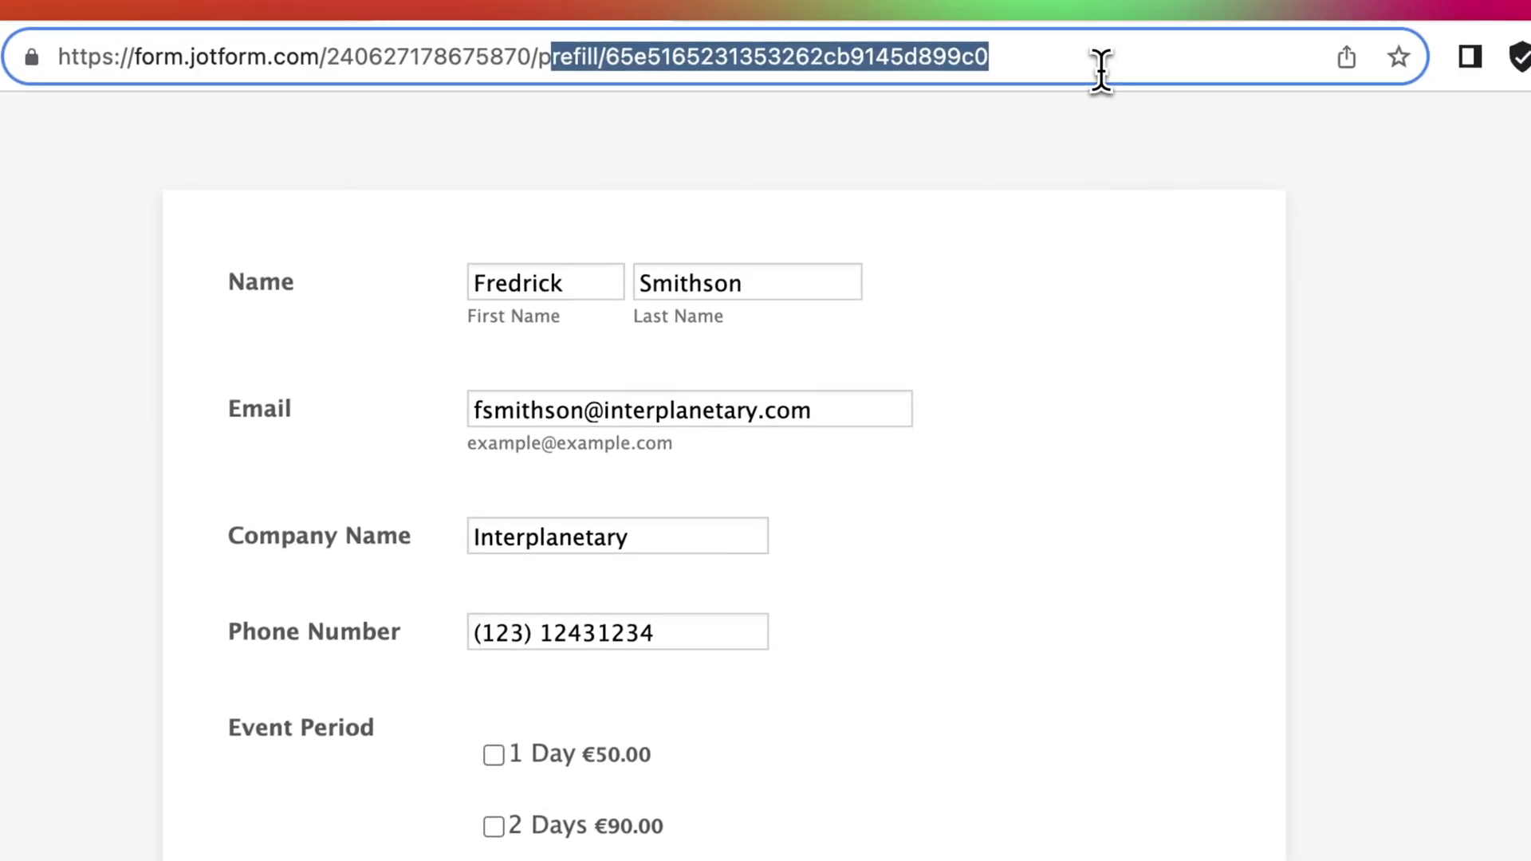
pyautogui.moveTo(1101, 68); pyautogui.dragTo(540, 60)
pyautogui.click(856, 246)
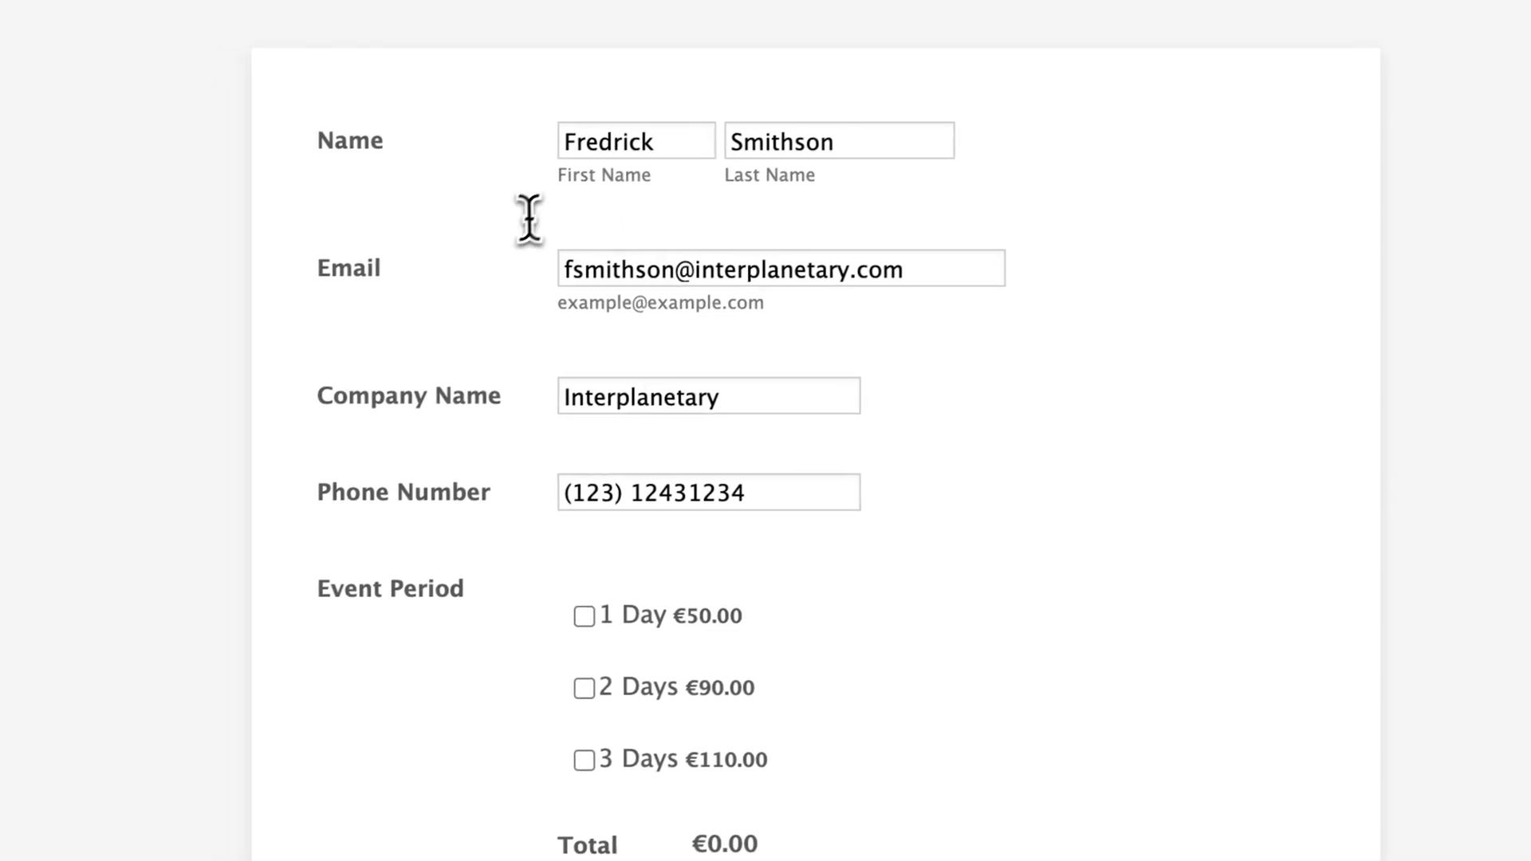
pyautogui.click(579, 151)
pyautogui.click(667, 179)
pyautogui.click(805, 182)
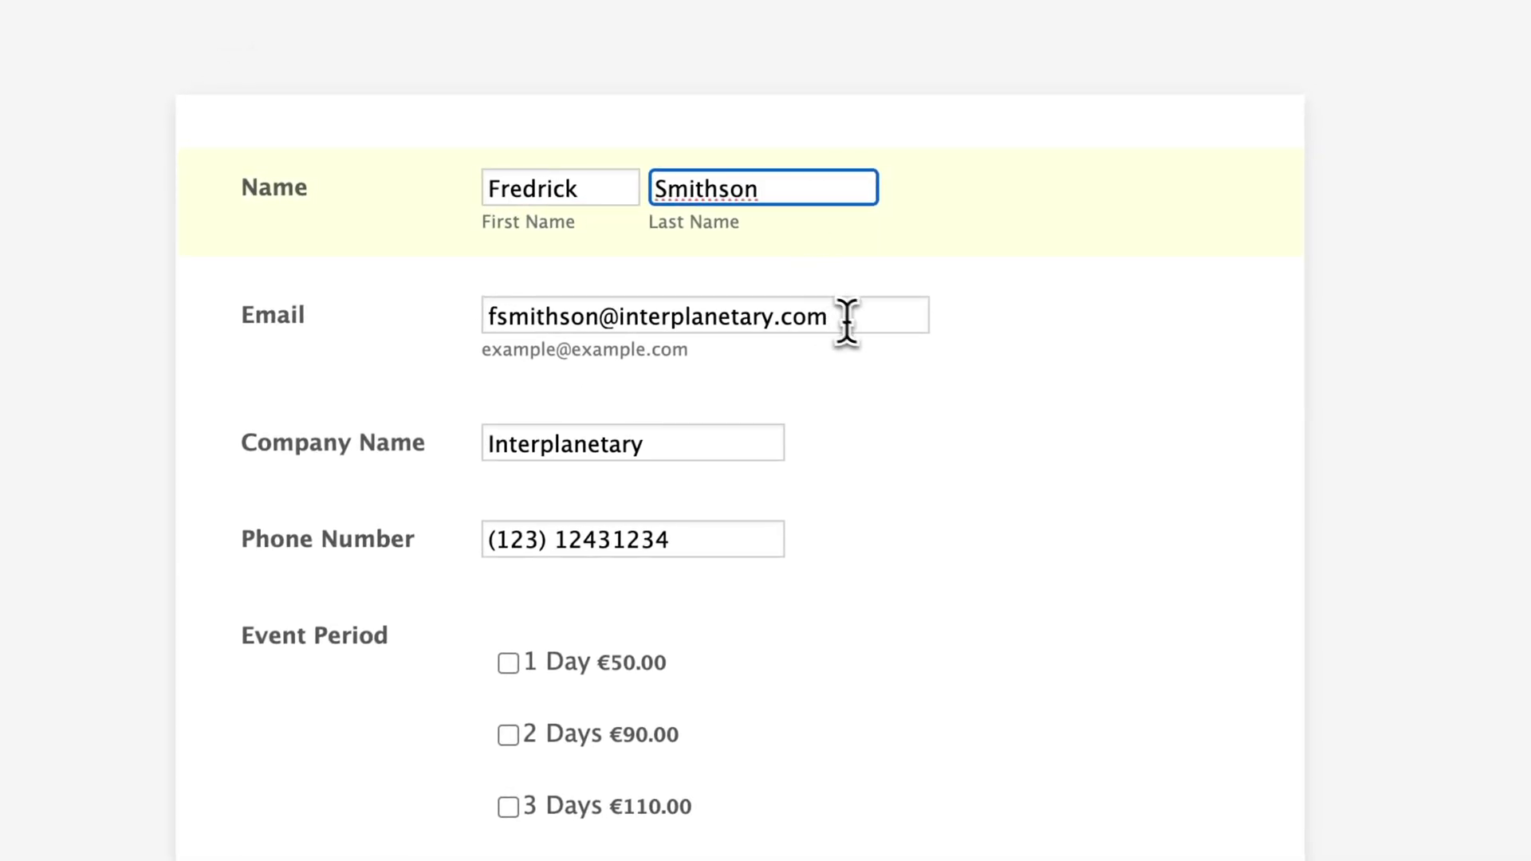
pyautogui.click(859, 313)
pyautogui.click(1053, 569)
pyautogui.click(691, 438)
pyautogui.click(889, 423)
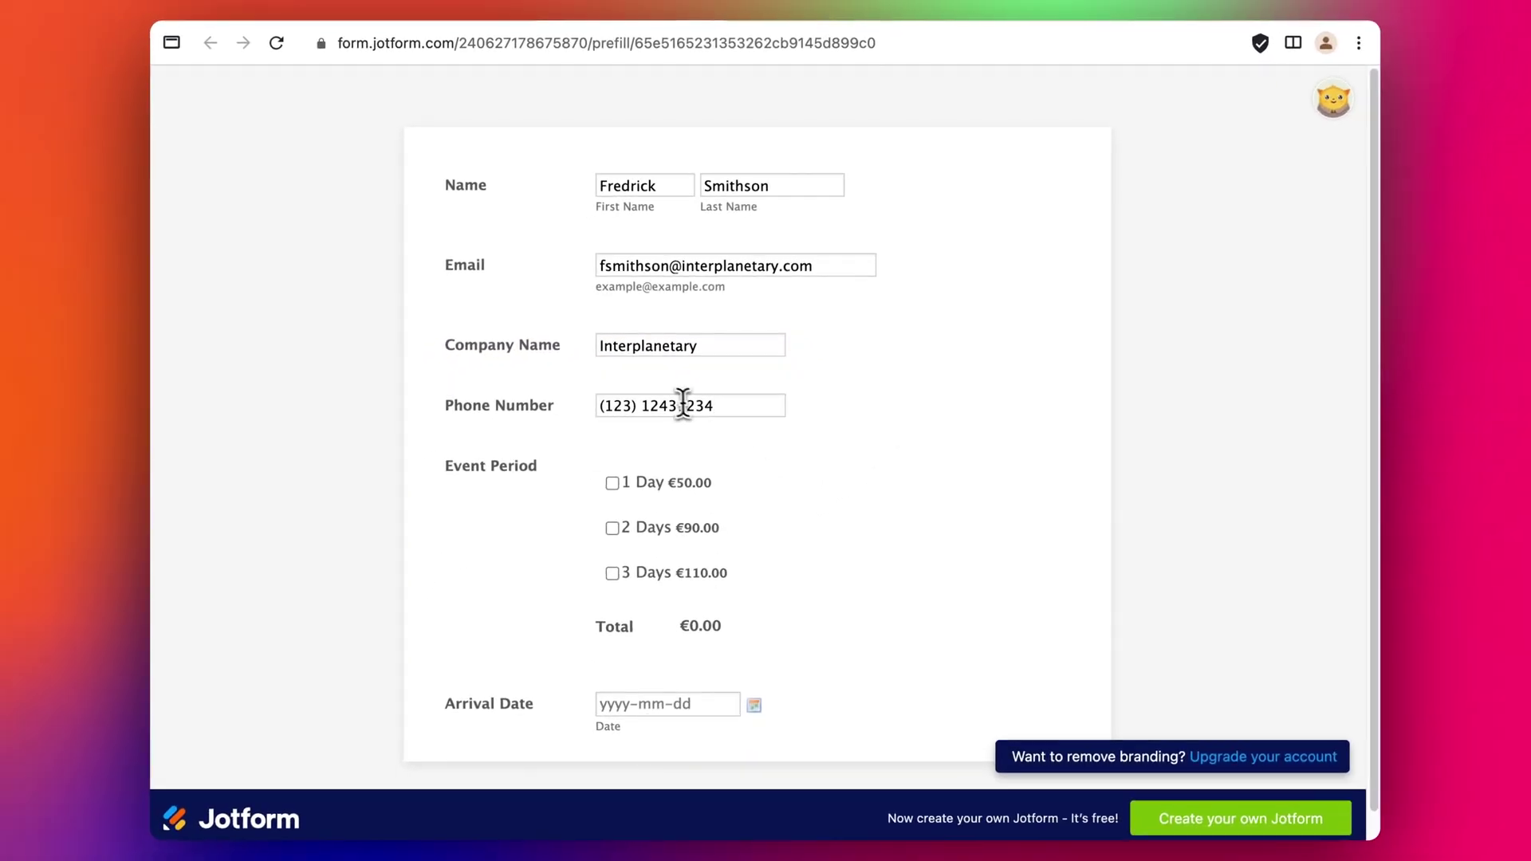
pyautogui.click(683, 405)
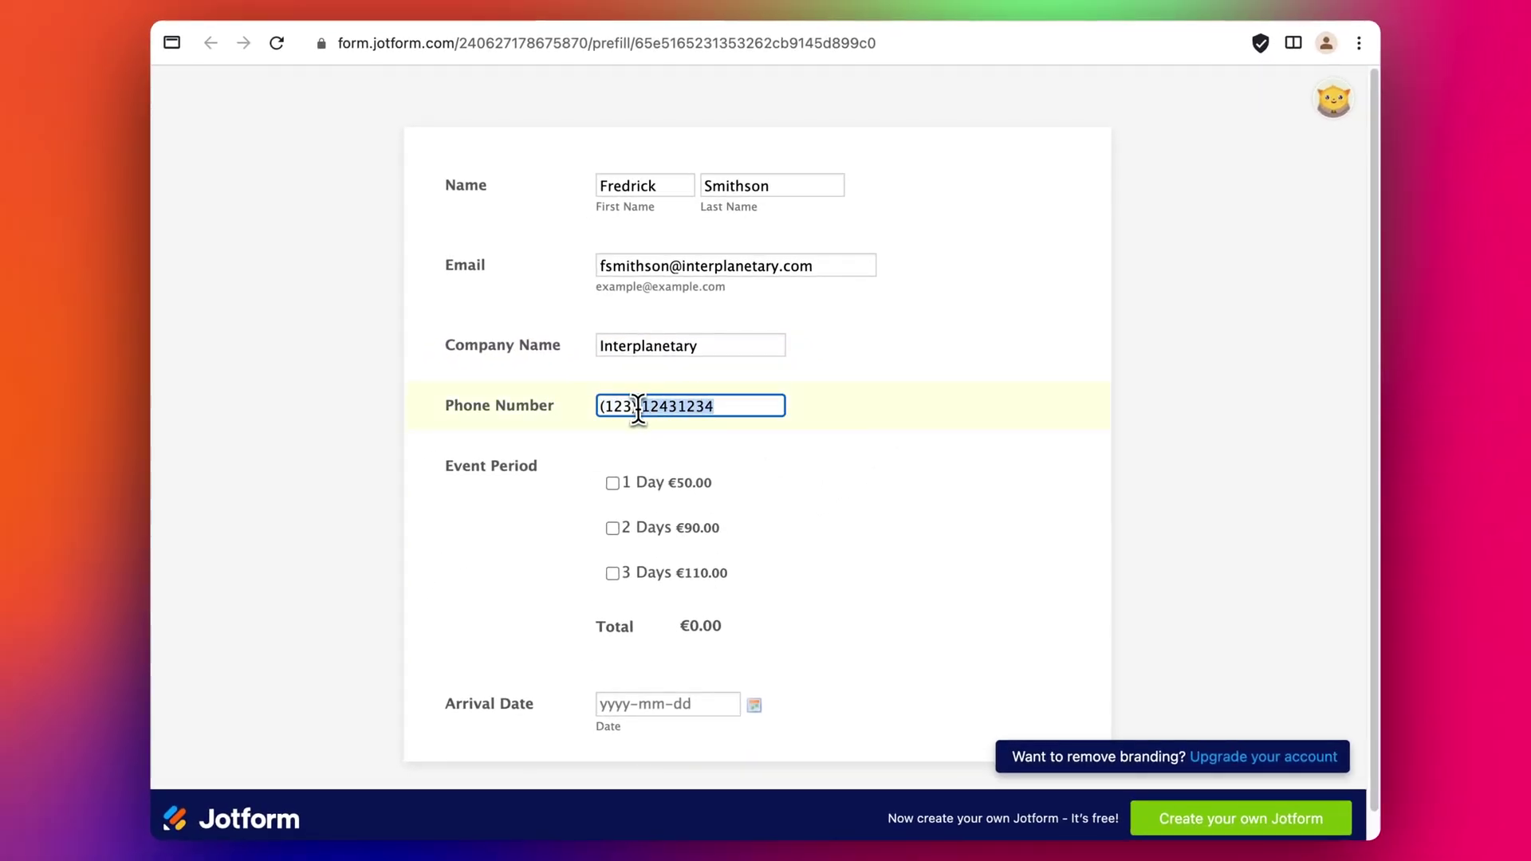
pyautogui.click(936, 422)
pyautogui.scroll(-2, 910, 478)
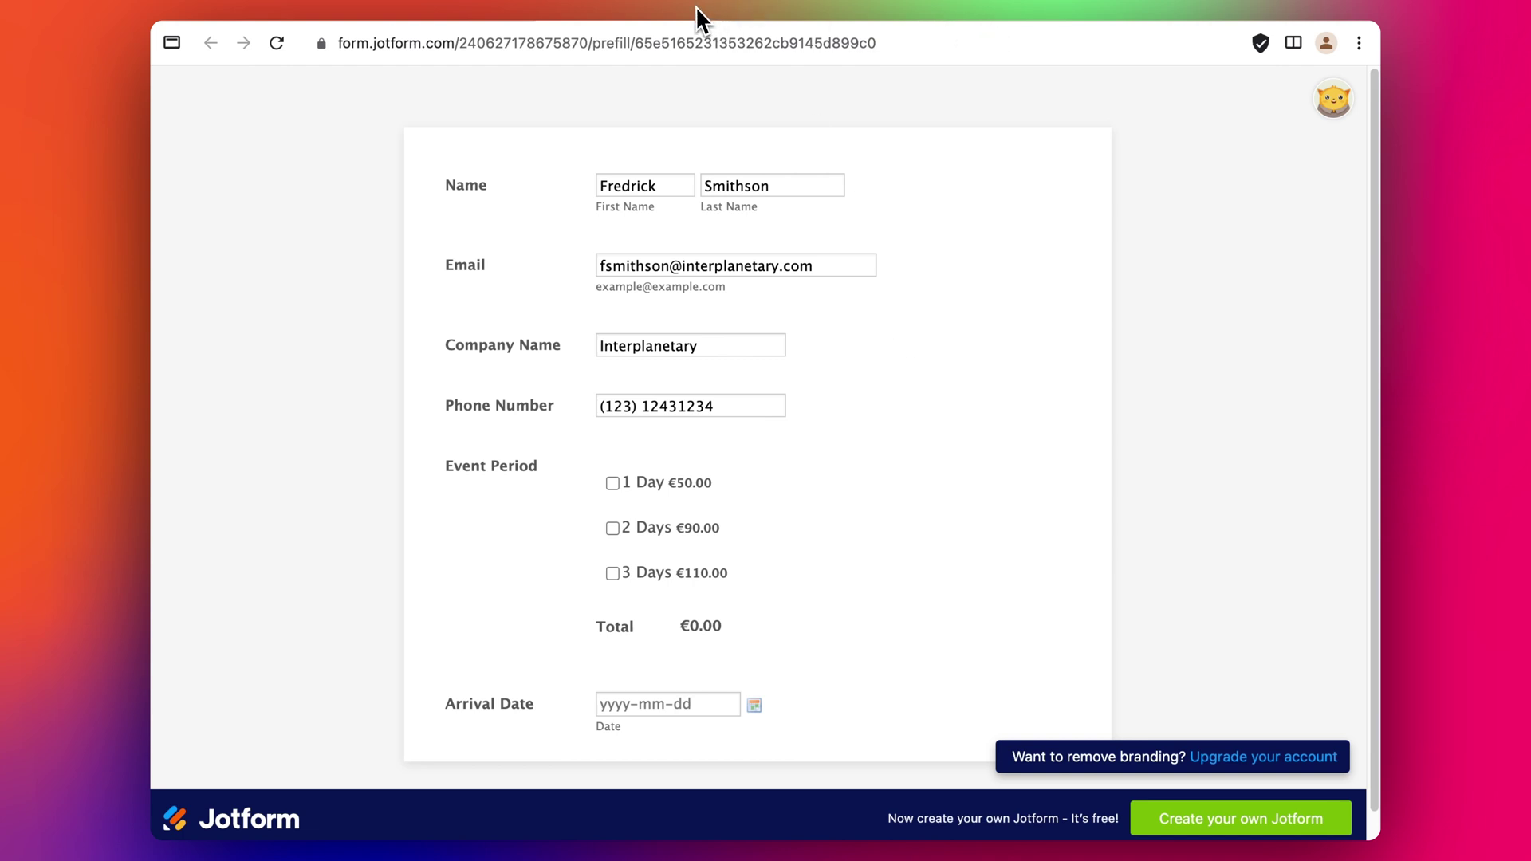
pyautogui.press('super+w')
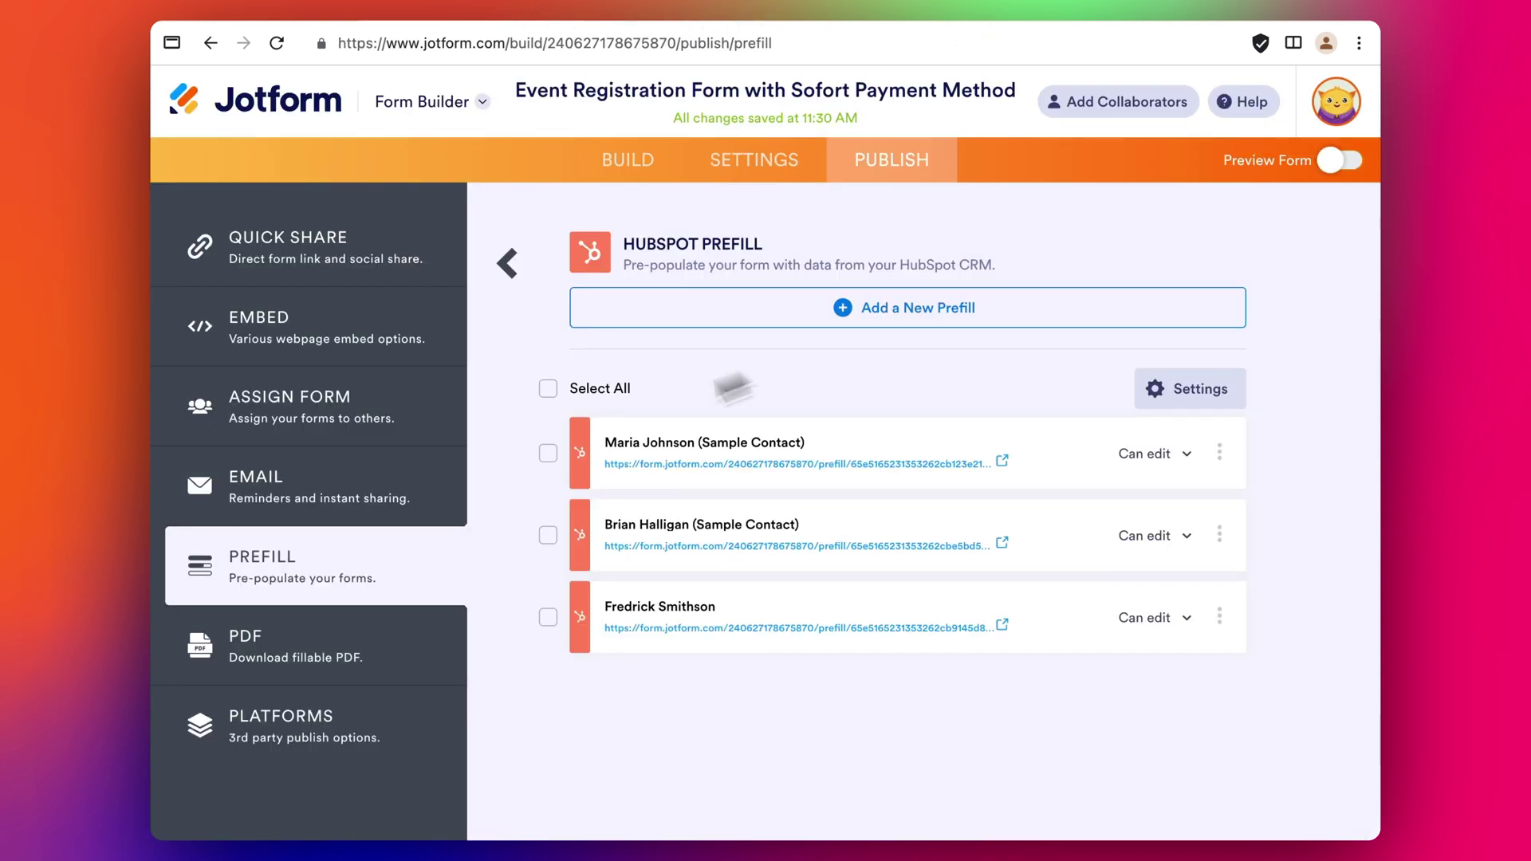
# - Download all three prefill entries as CSV and open an invitation to the three contacts
pyautogui.click(548, 388)
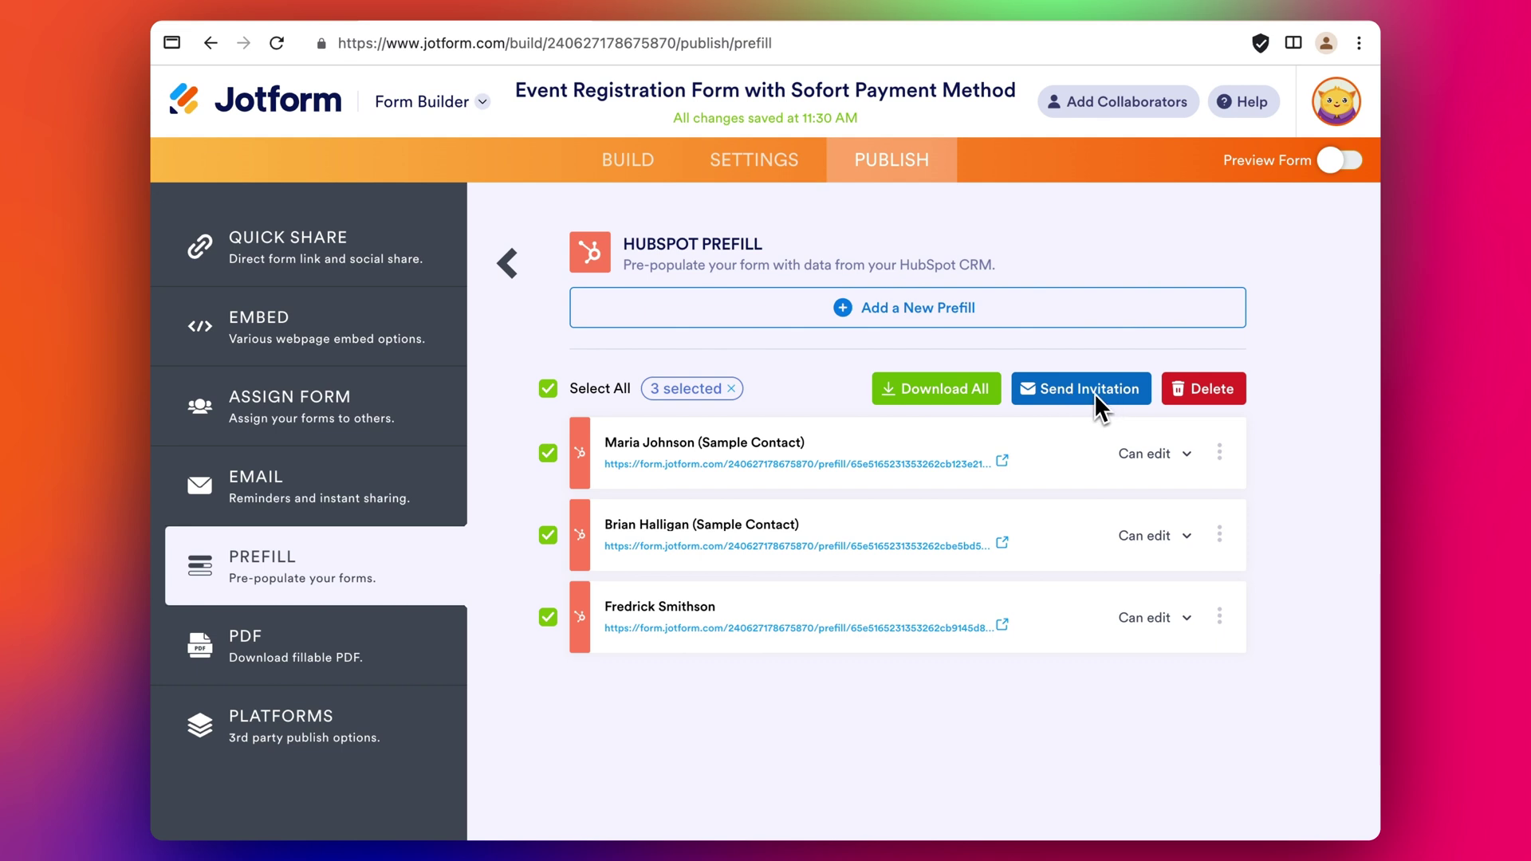
pyautogui.click(945, 393)
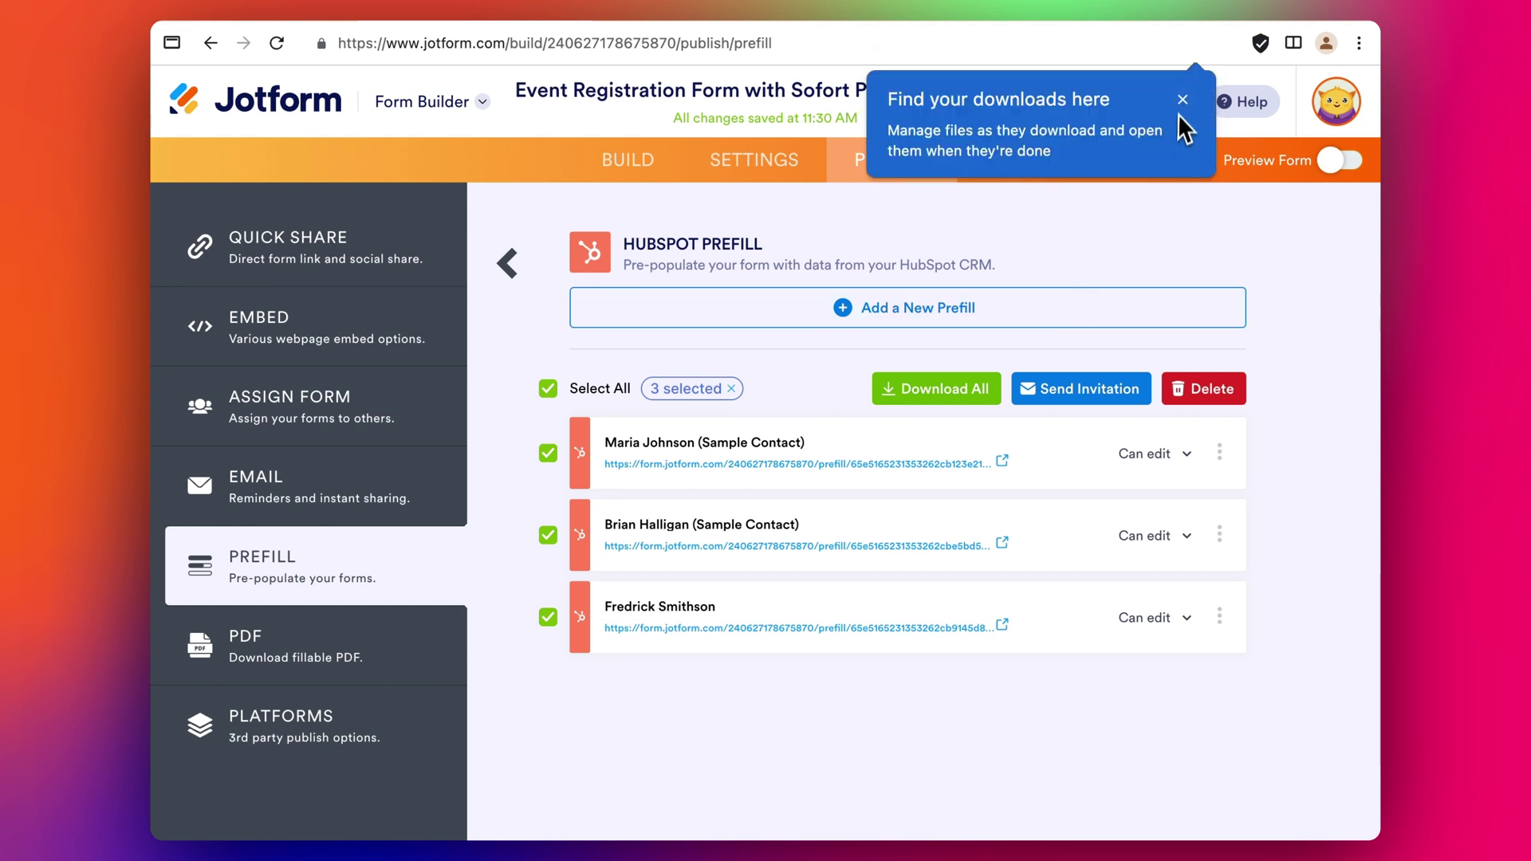
pyautogui.click(1181, 100)
pyautogui.click(1068, 391)
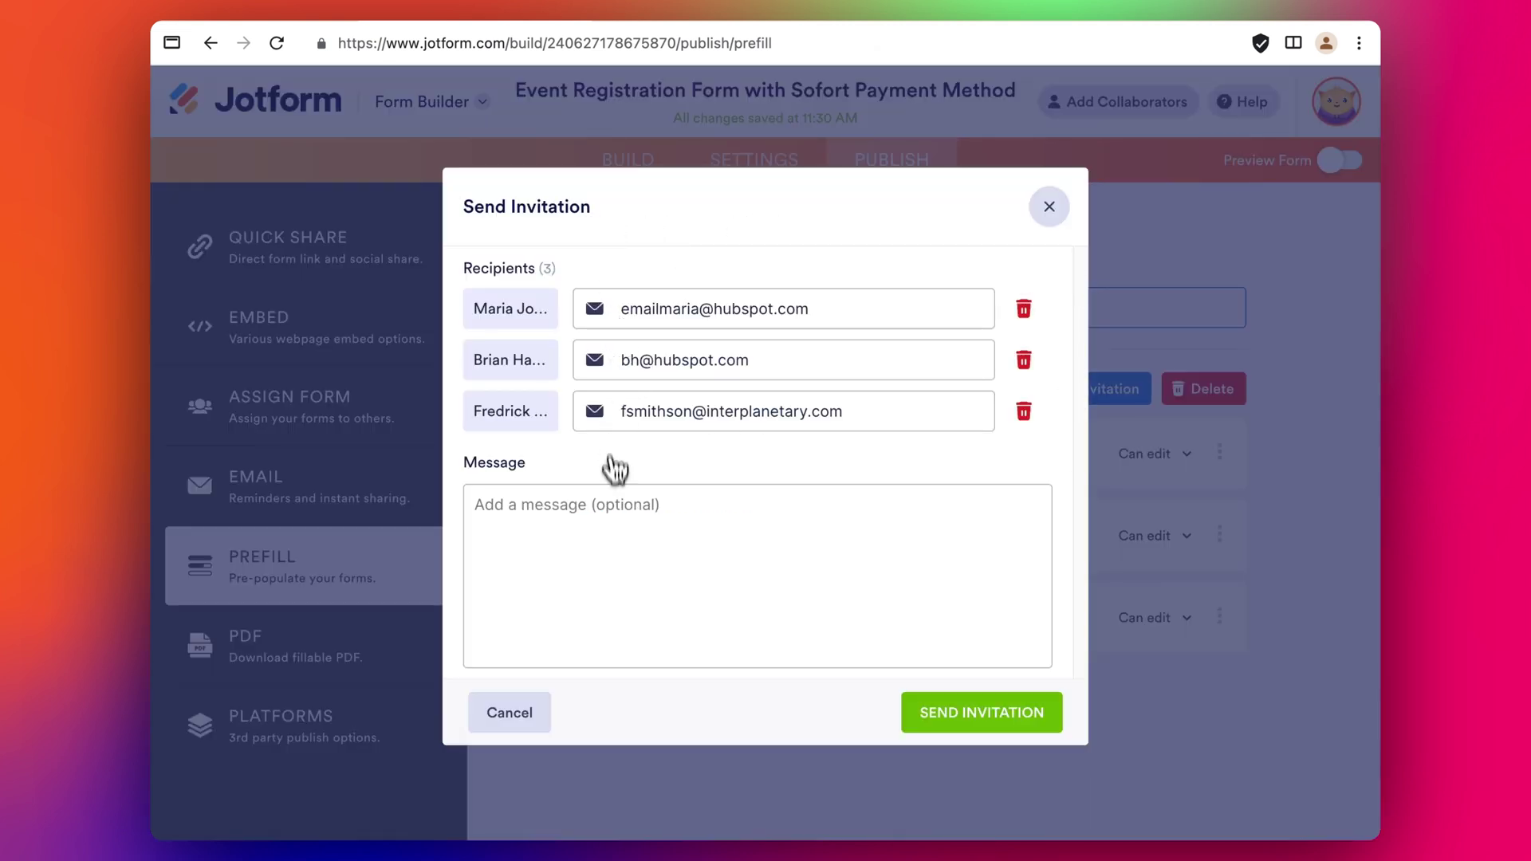
pyautogui.click(622, 532)
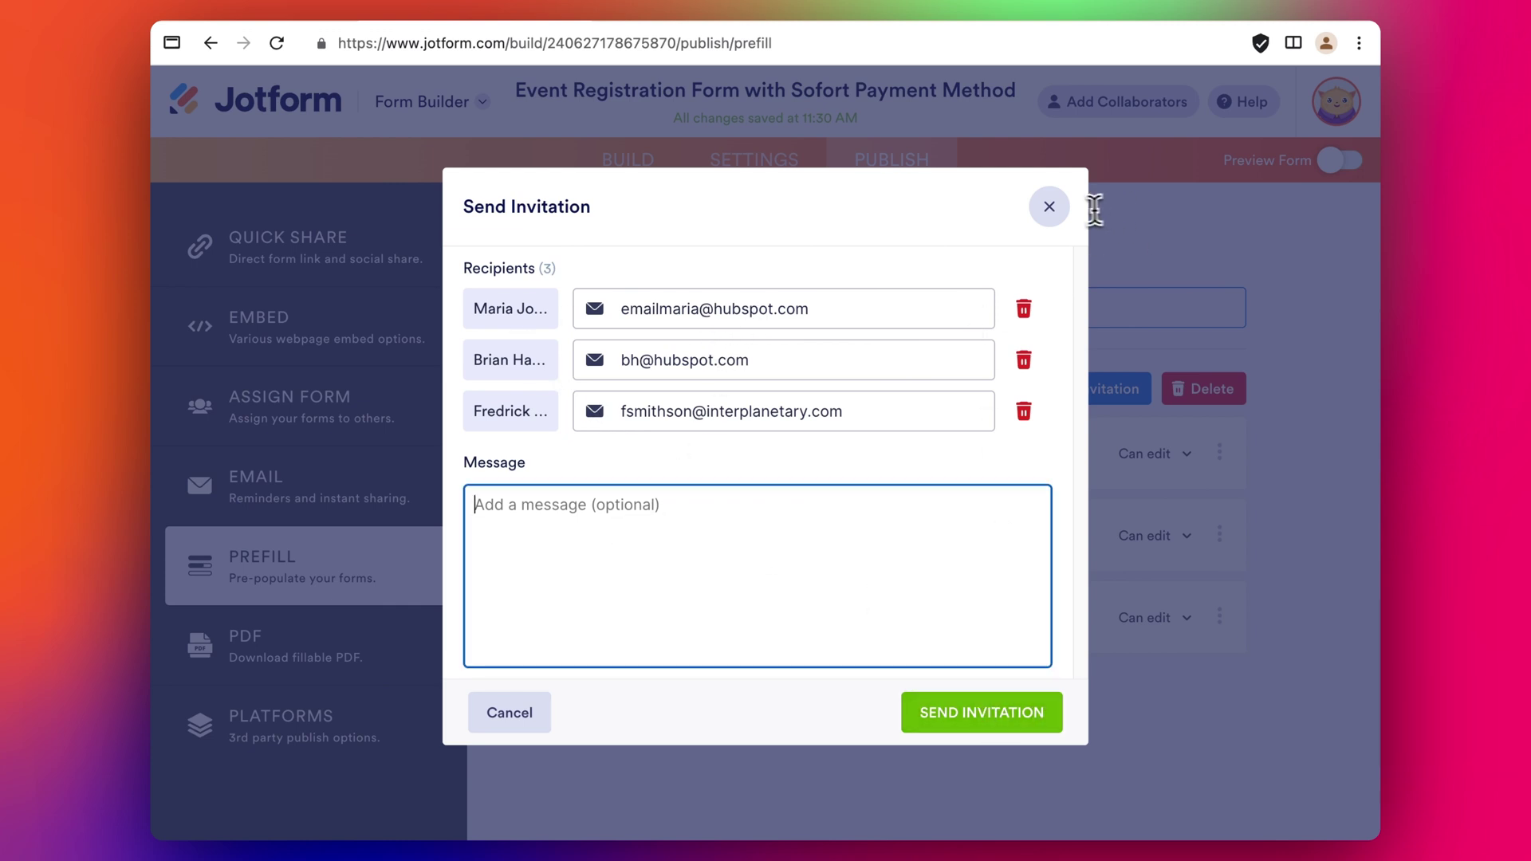
pyautogui.click(1049, 209)
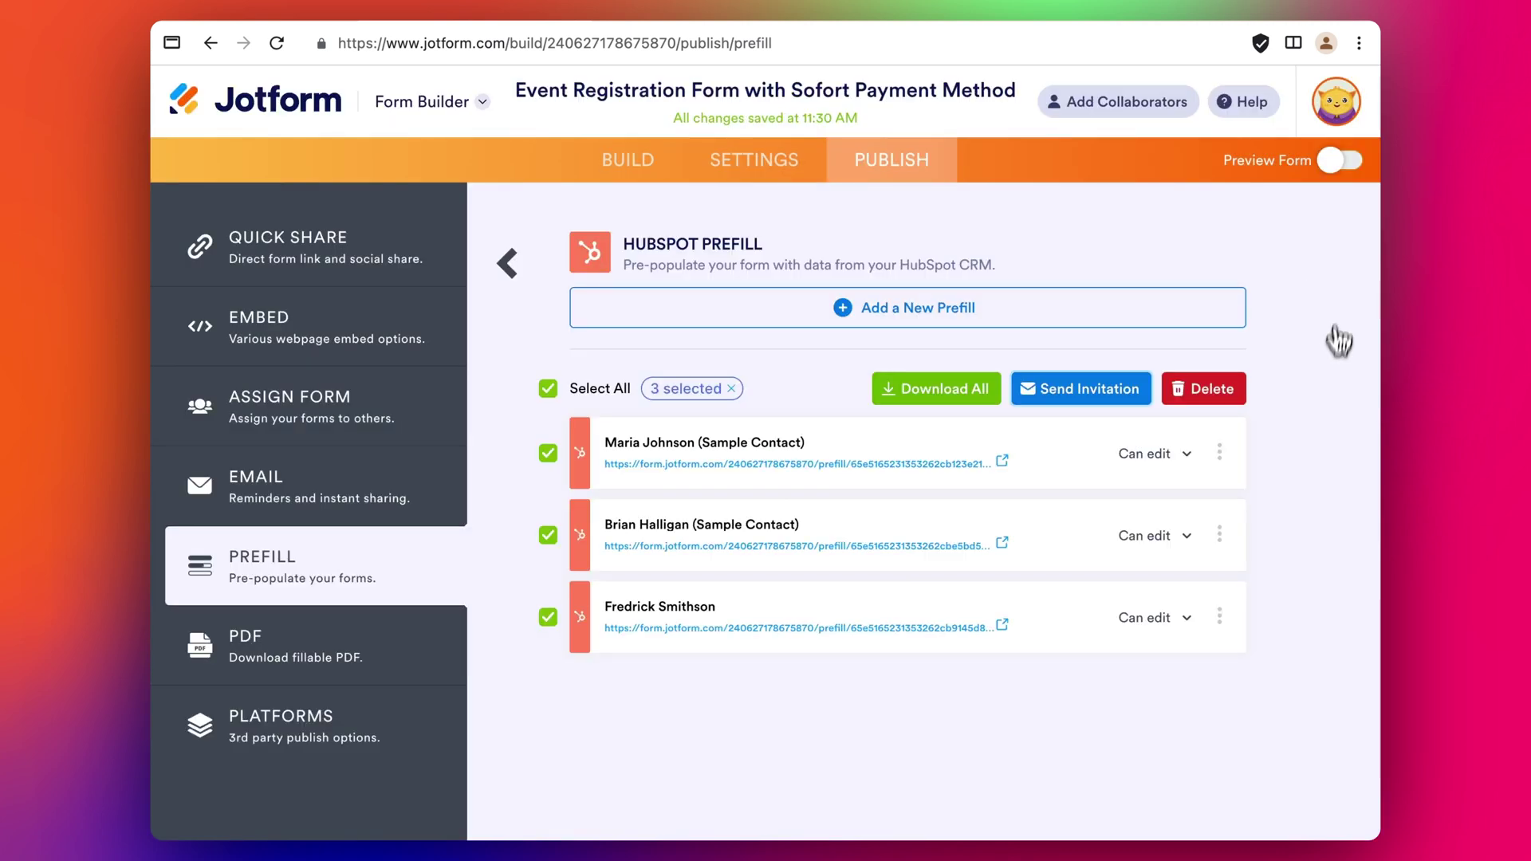
pyautogui.click(1220, 622)
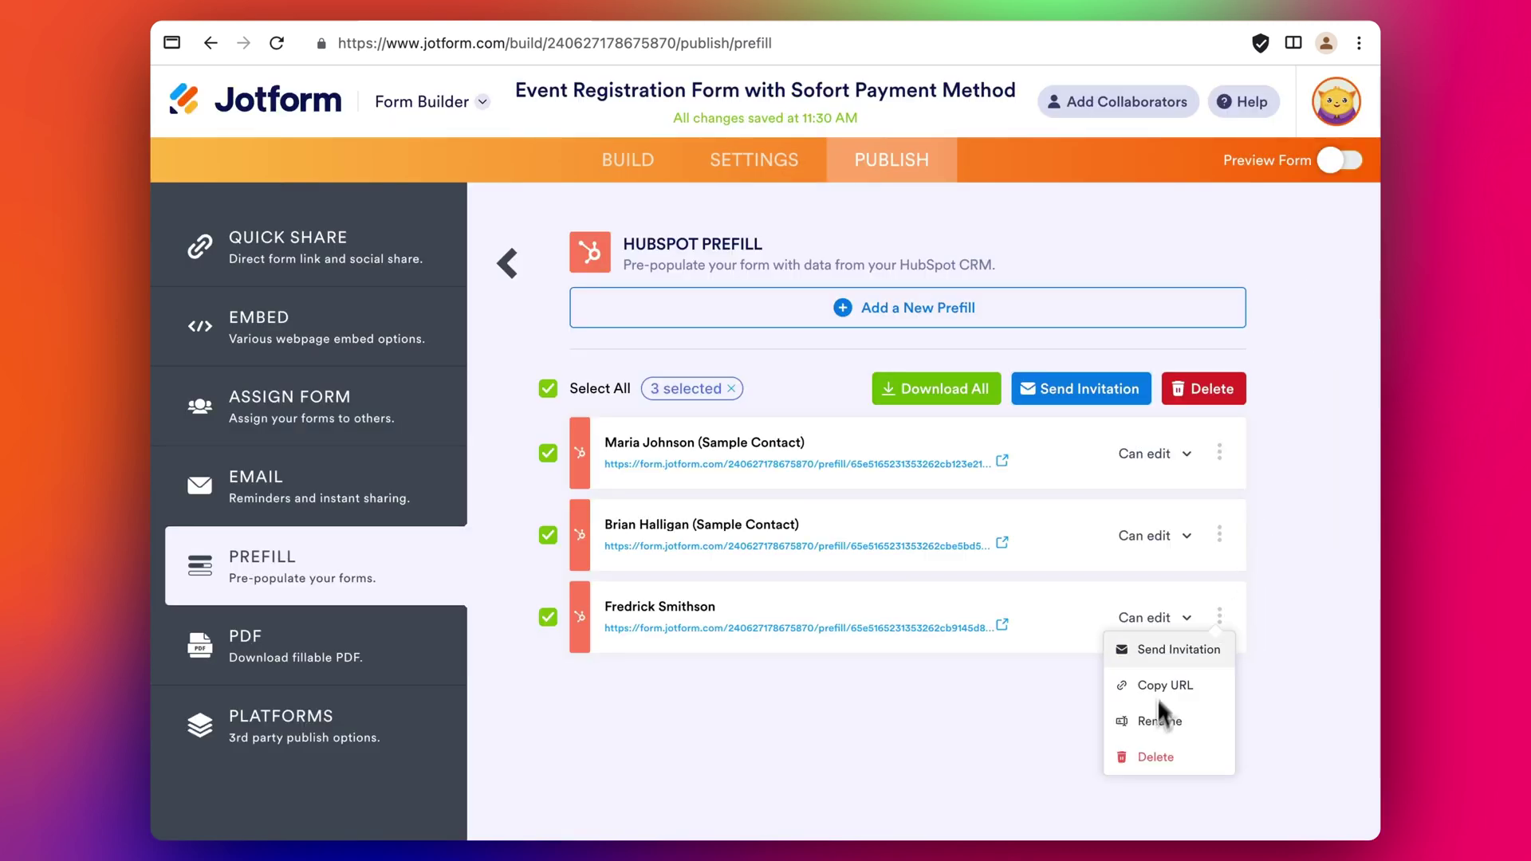